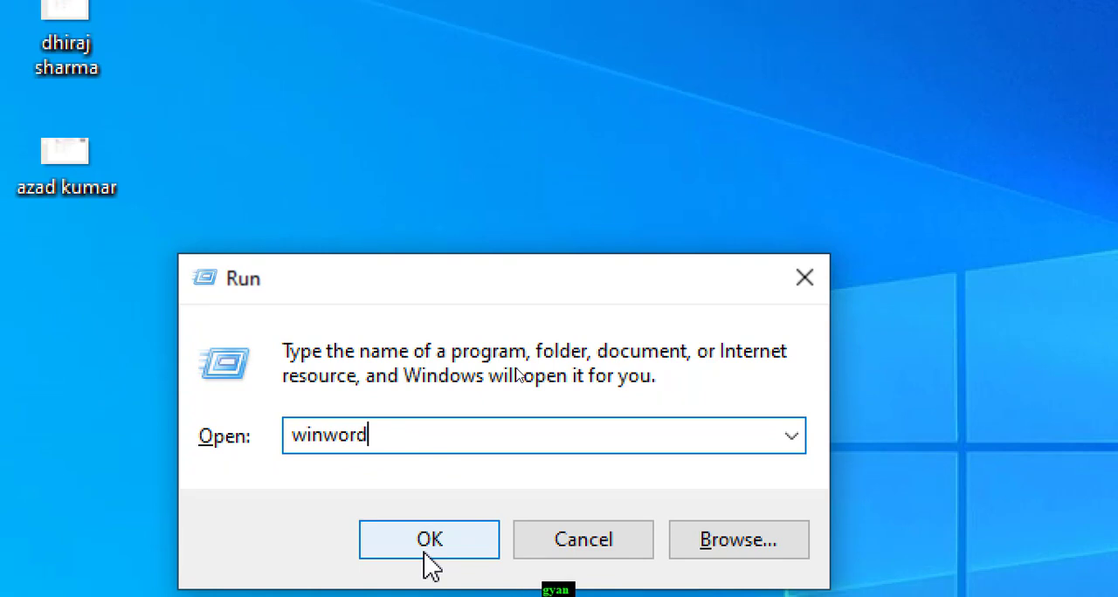
Launch Microsoft Word with the winword run command and close the Getting Started pane
{"action": "left_click", "coordinate": [427, 552]}
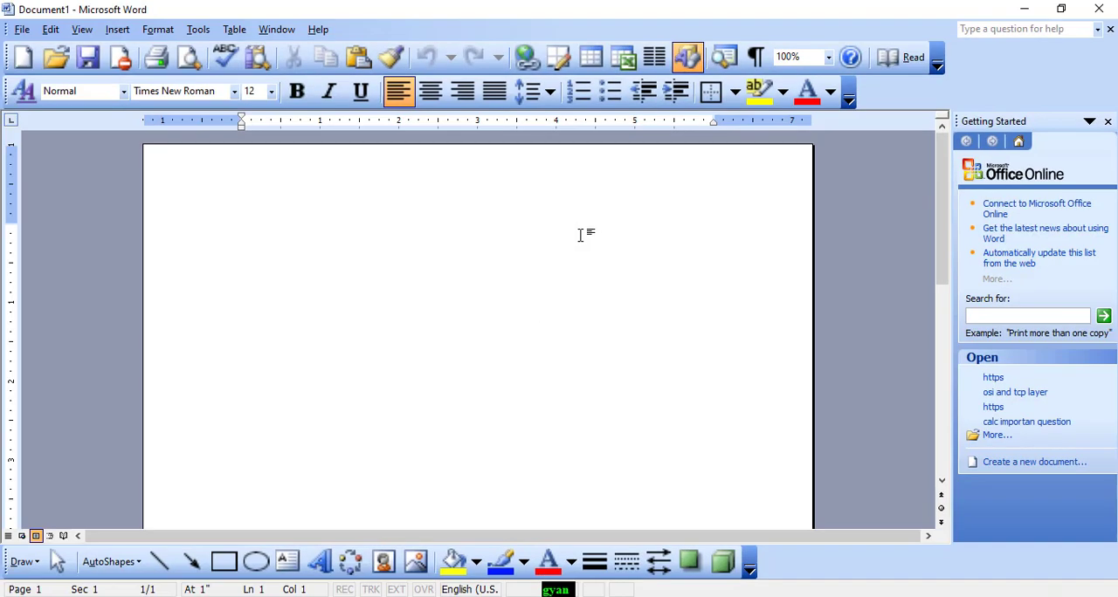
{"action": "left_click", "coordinate": [234, 30]}
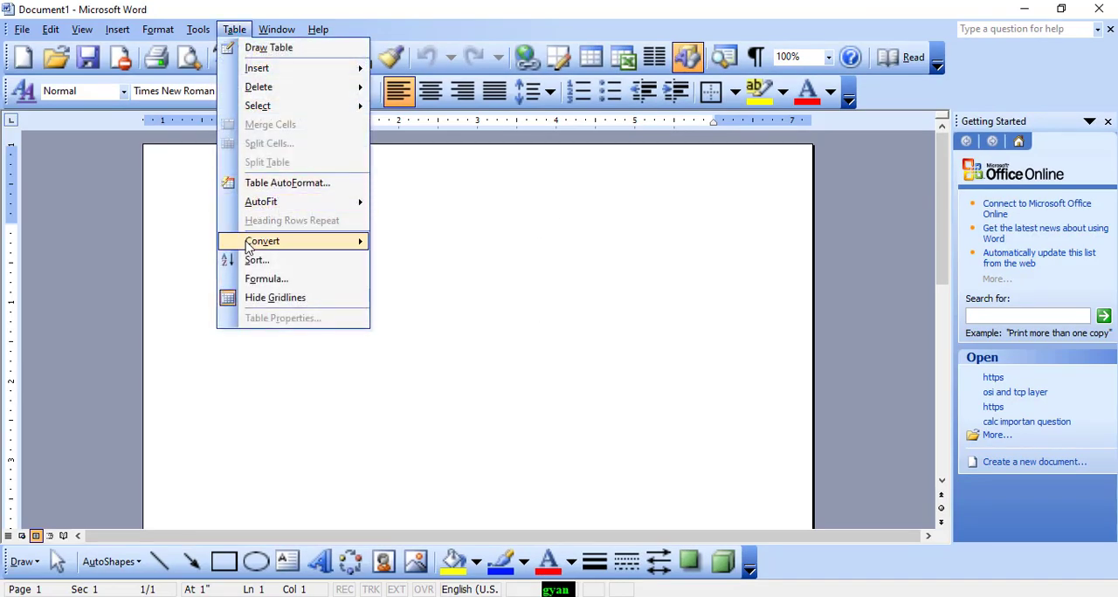
{"action": "mouse_move", "coordinate": [267, 244]}
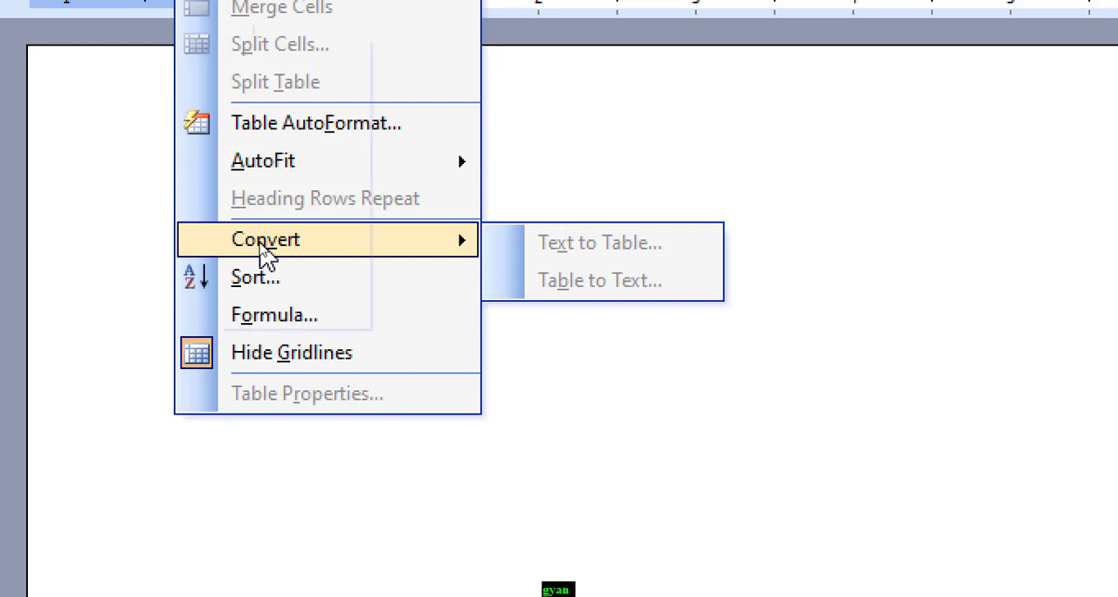
{"action": "left_click", "coordinate": [260, 244]}
{"action": "left_click", "coordinate": [831, 246]}
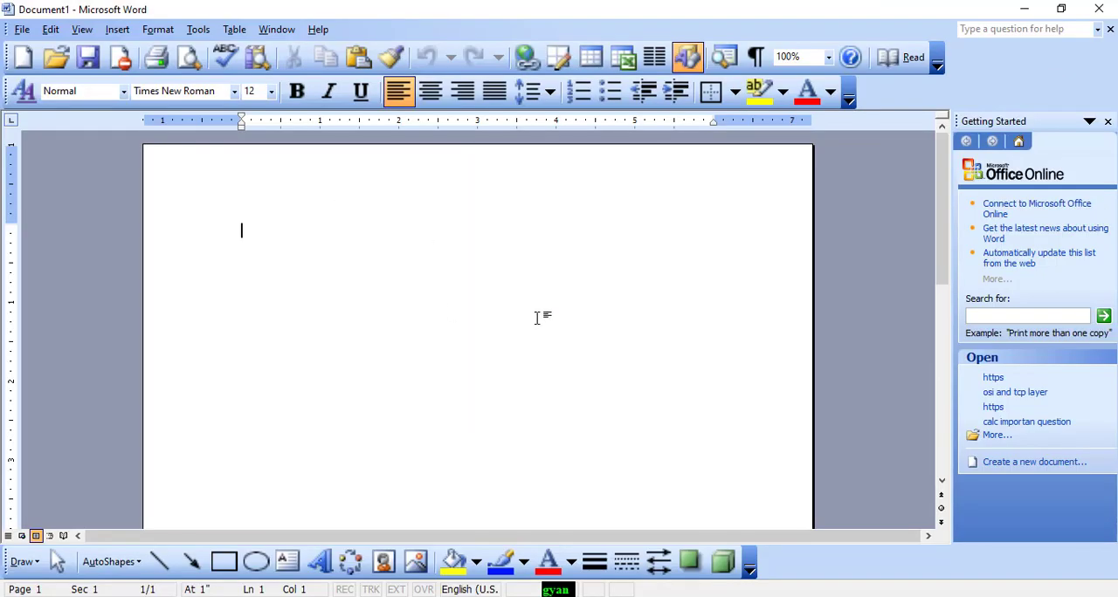
{"action": "left_click", "coordinate": [1107, 121]}
Insert a table with 5 columns and 5 rows into the blank document
{"action": "left_click", "coordinate": [235, 30]}
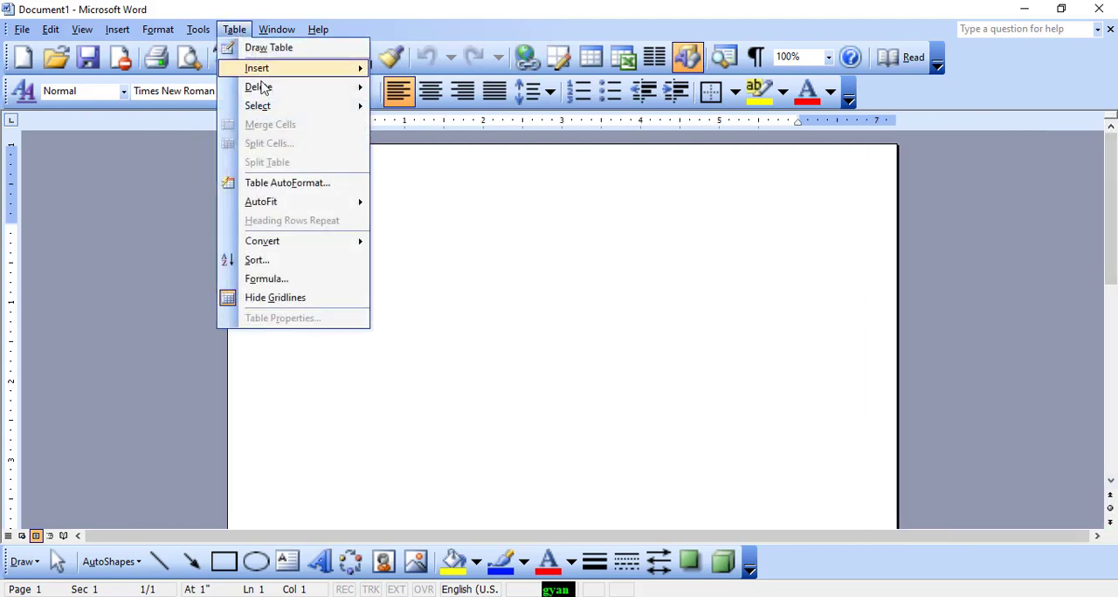
{"action": "mouse_move", "coordinate": [284, 114]}
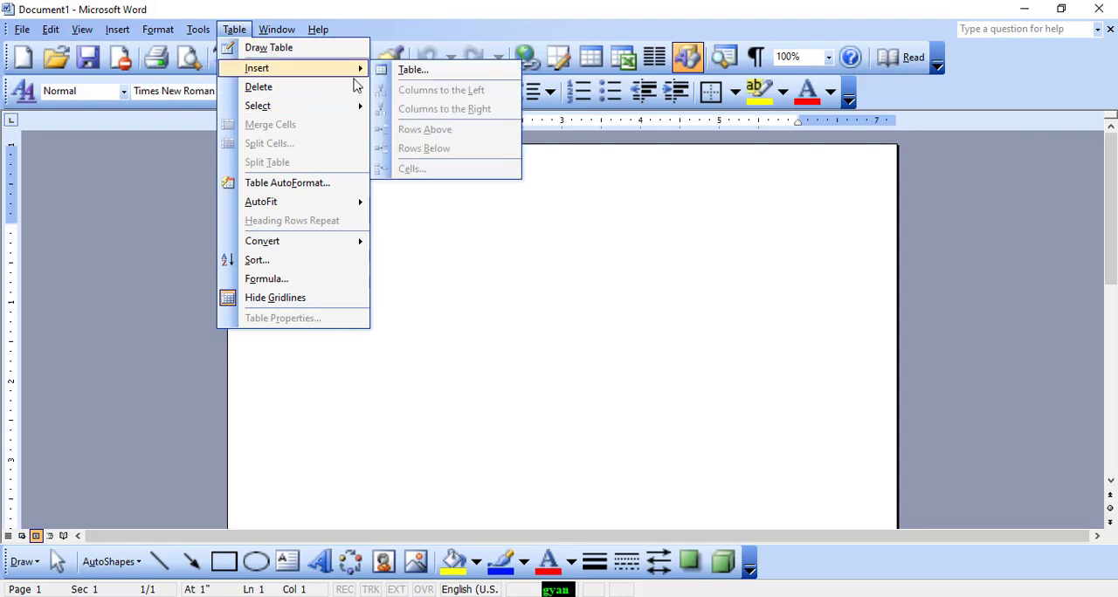
{"action": "left_click", "coordinate": [380, 69]}
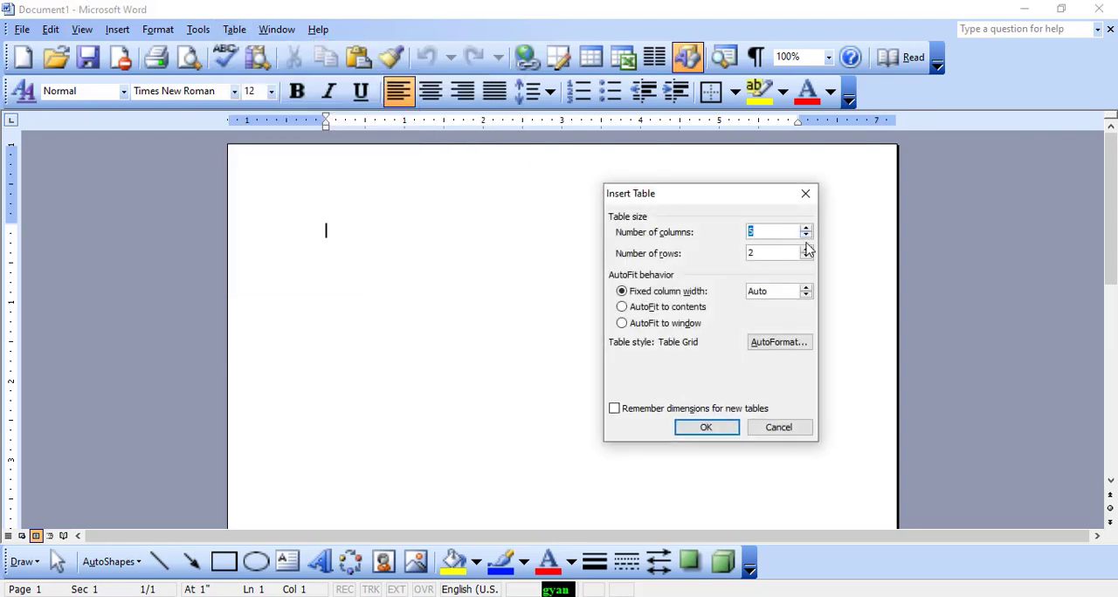
{"action": "left_click", "coordinate": [806, 249]}
{"action": "left_click", "coordinate": [705, 426]}
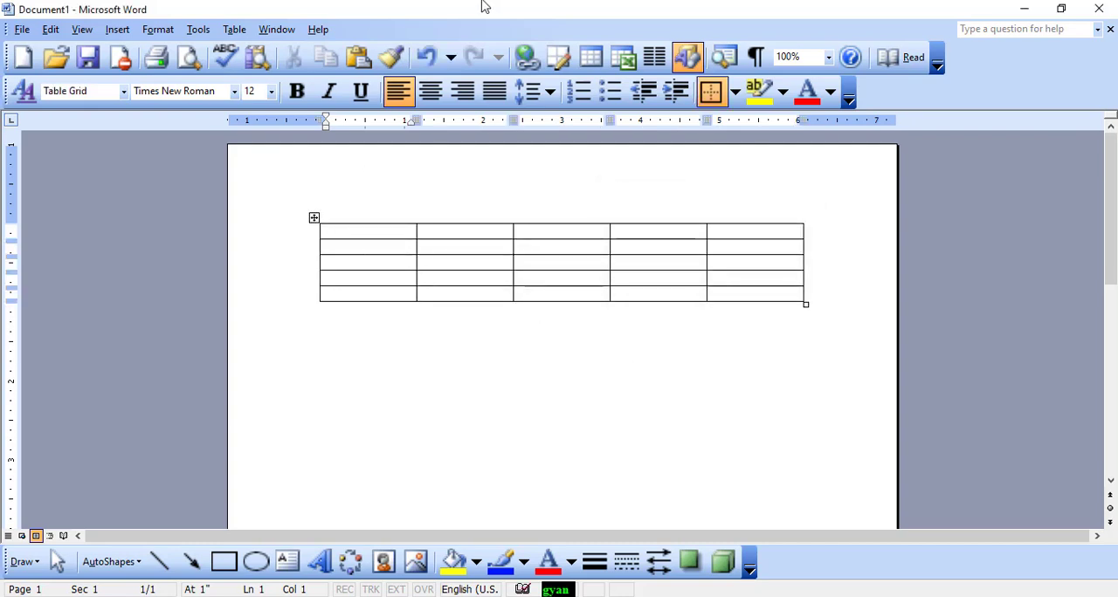
Fill the table's header row with Name, Age, Address, School and subject
{"action": "type", "text": "name"}
{"action": "key", "text": "Tab"}
{"action": "type", "text": "ag"}
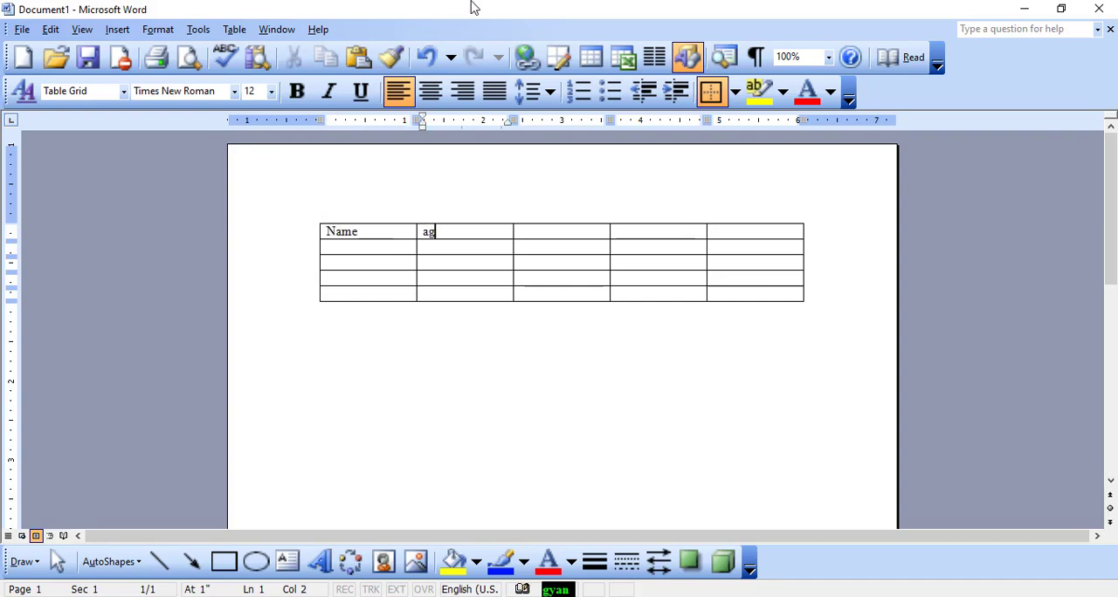
{"action": "type", "text": "e"}
{"action": "key", "text": "Tab"}
{"action": "type", "text": "add"}
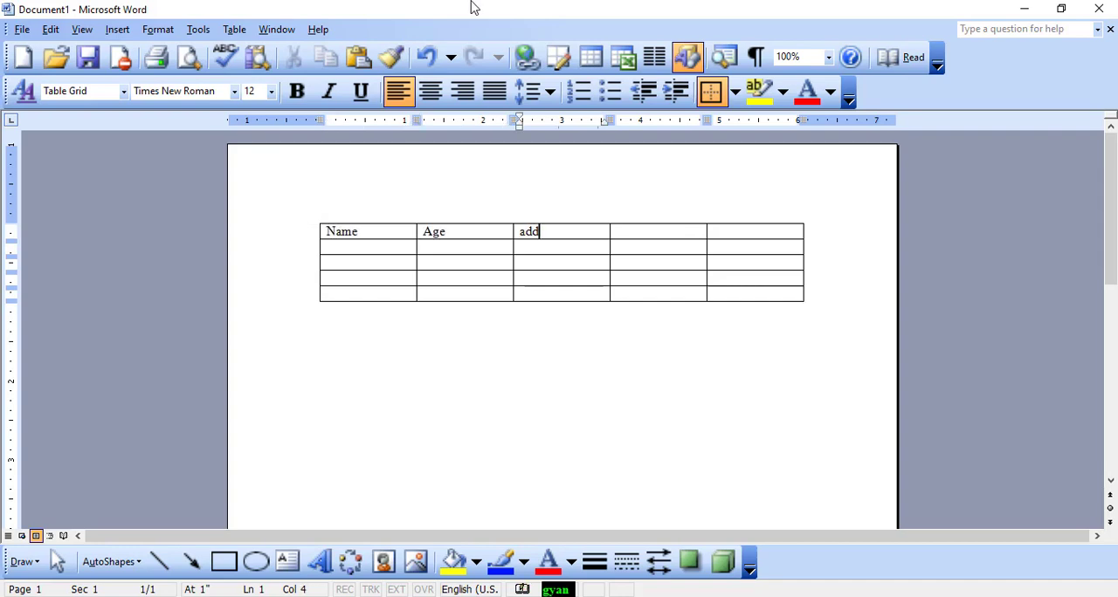
{"action": "type", "text": "ress"}
{"action": "key", "text": "Tab"}
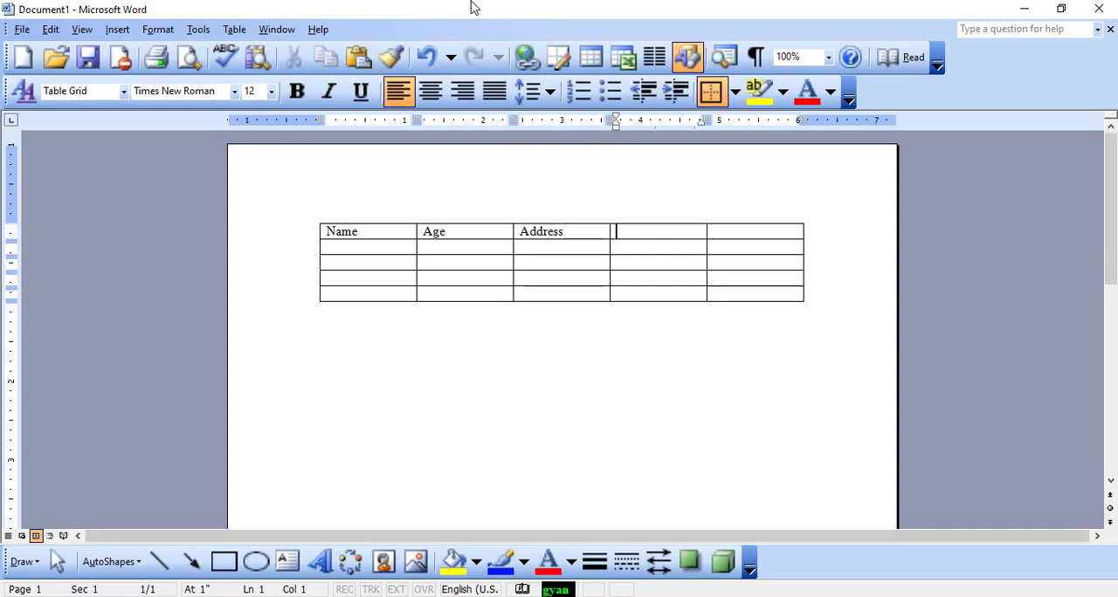
{"action": "type", "text": "scho"}
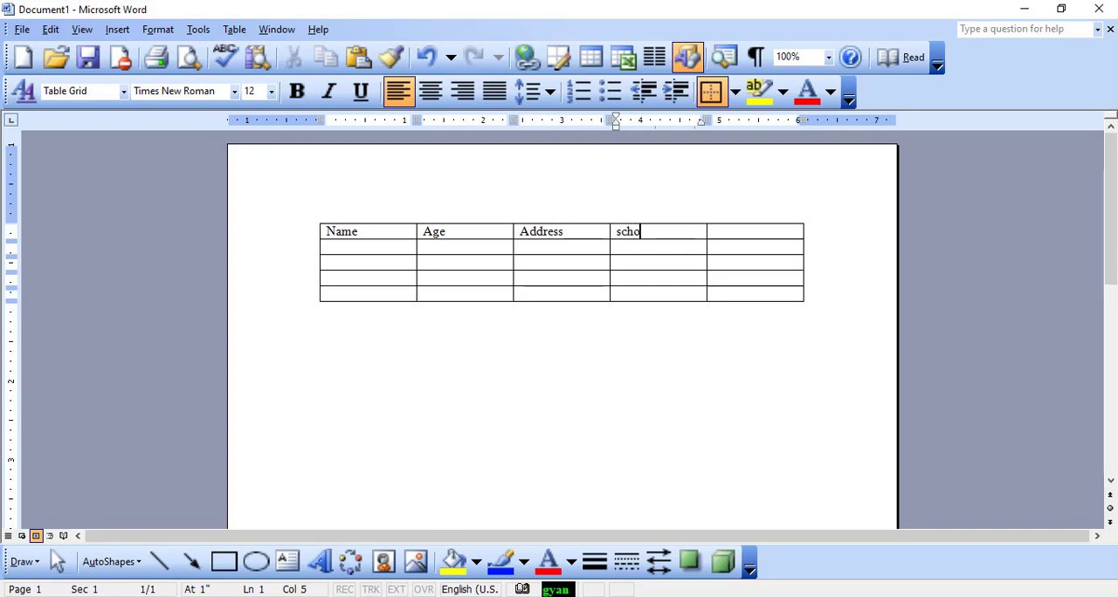
{"action": "type", "text": "ol"}
{"action": "key", "text": "Tab"}
{"action": "type", "text": "sub"}
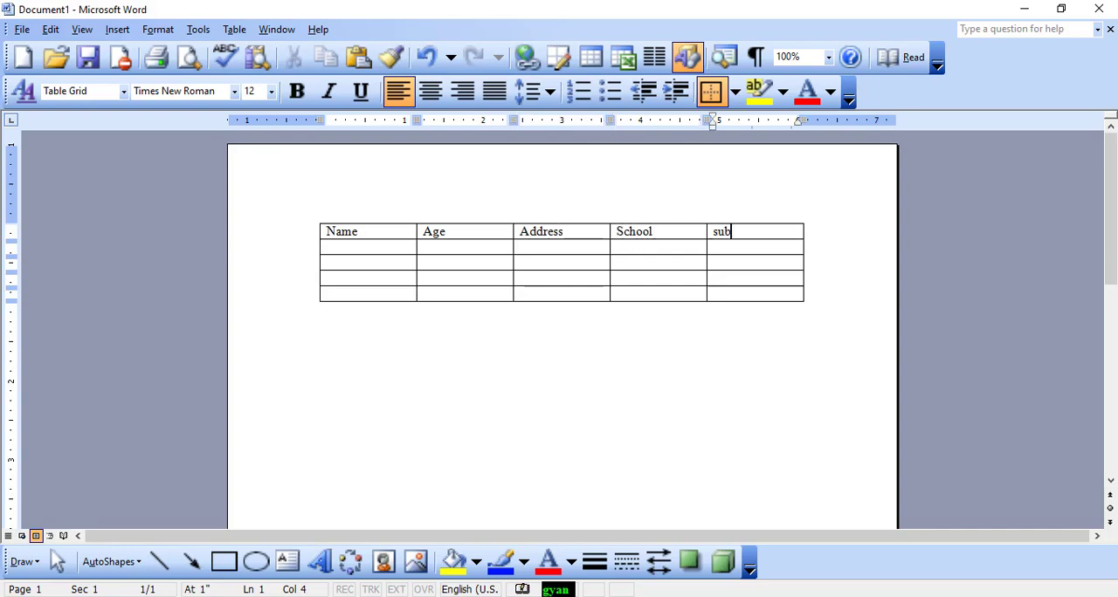
{"action": "type", "text": "je"}
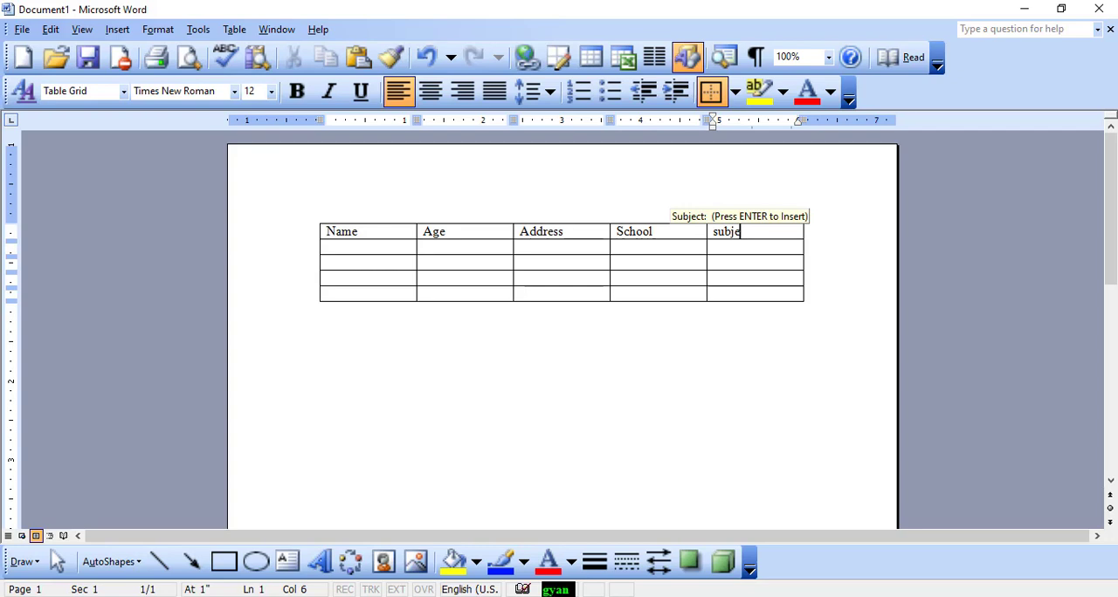
{"action": "type", "text": "ct"}
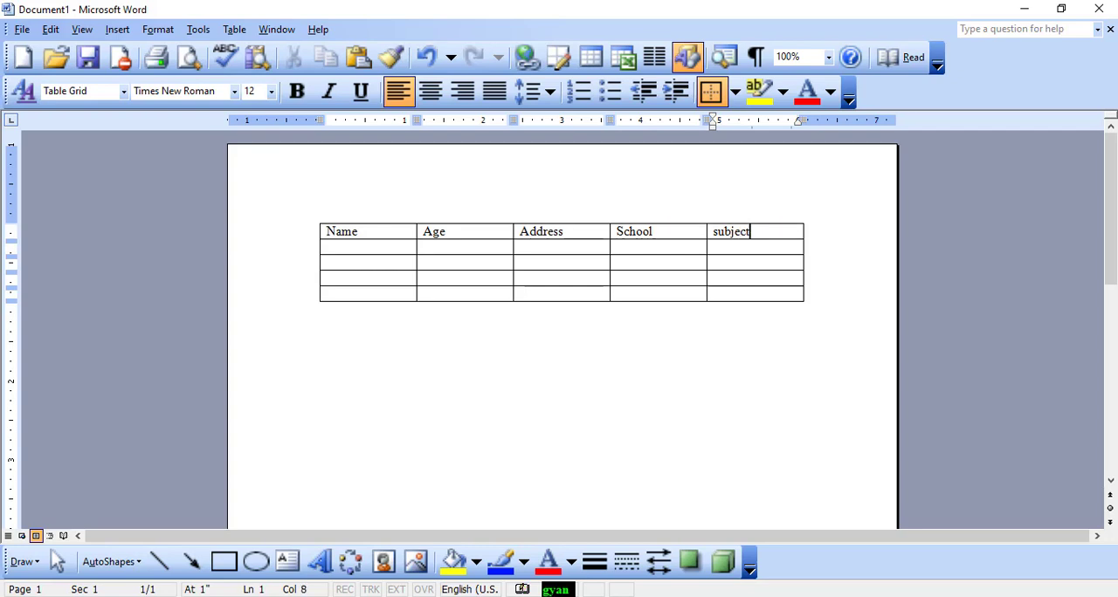
Fill the second table row with a person's first name, age 12, an address, Md school and hindi
{"action": "left_click", "coordinate": [364, 245]}
{"action": "type", "text": "ram"}
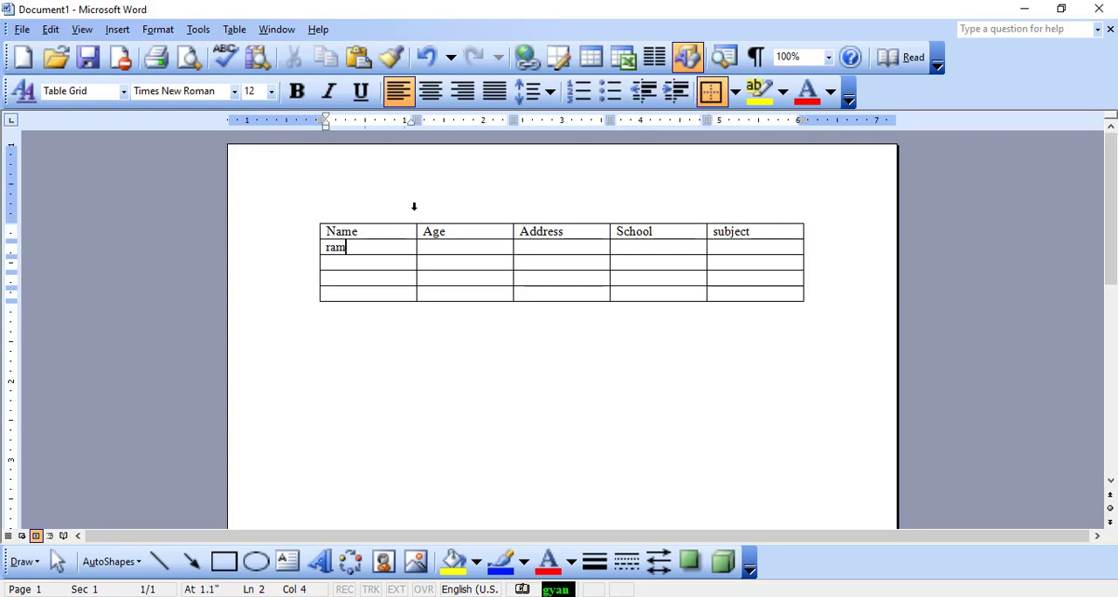
{"action": "key", "text": "Tab"}
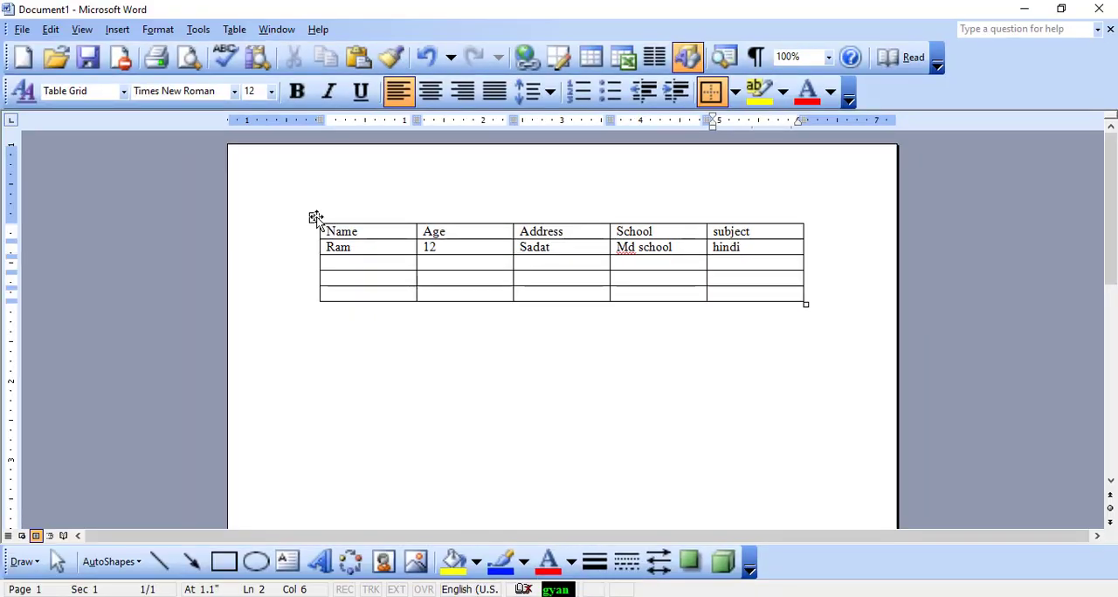
Convert the whole table to text, separating the cell contents with paragraph marks
{"action": "left_click", "coordinate": [315, 218]}
{"action": "left_click", "coordinate": [234, 28]}
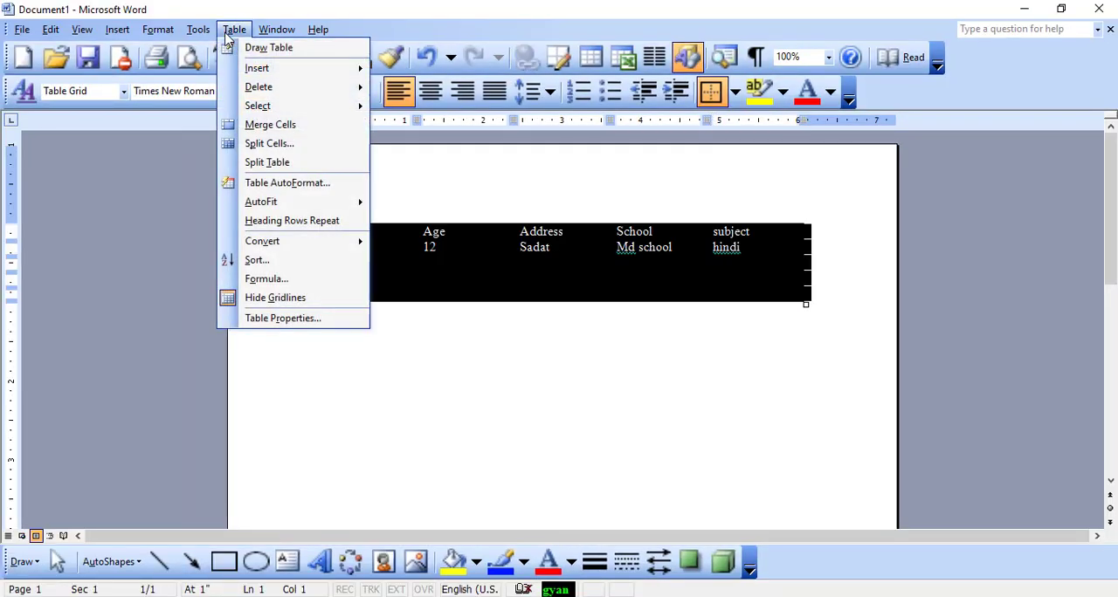
{"action": "mouse_move", "coordinate": [265, 249]}
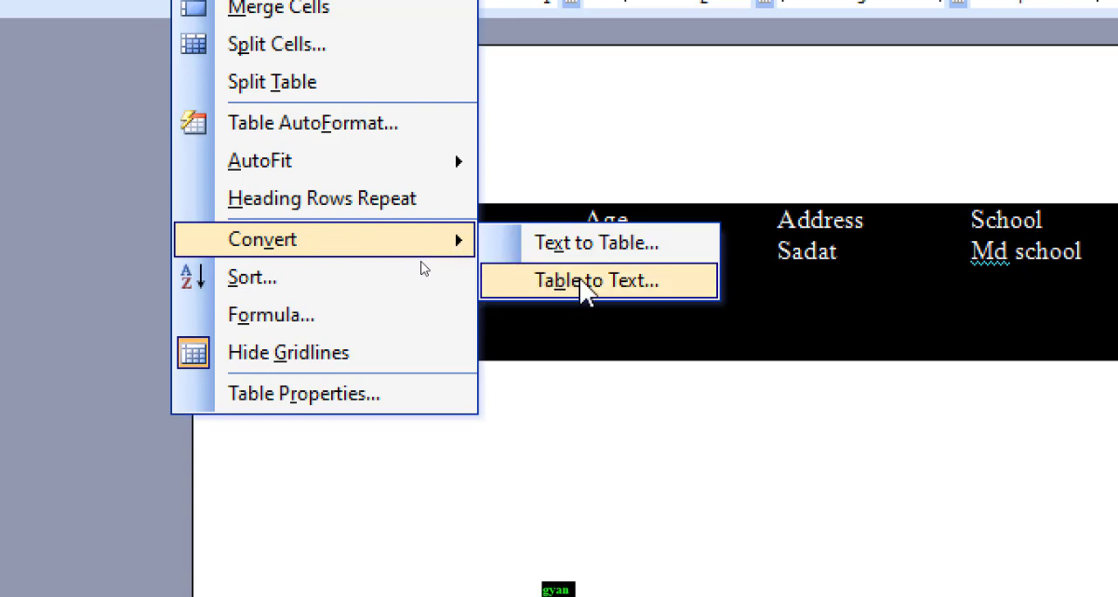
{"action": "left_click", "coordinate": [650, 283]}
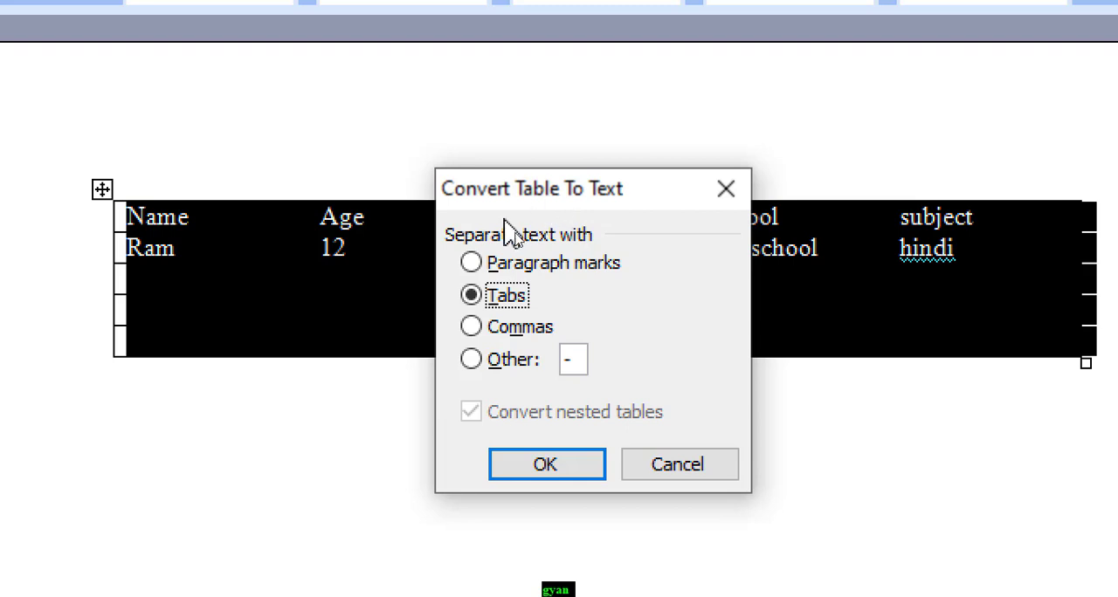
{"action": "left_click", "coordinate": [472, 262]}
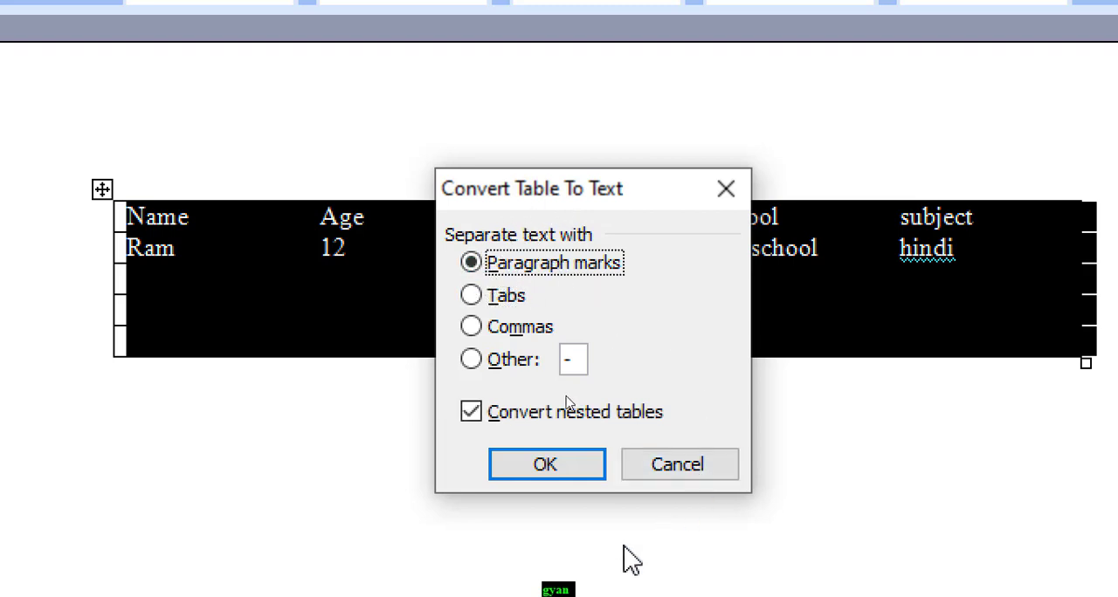
{"action": "left_click", "coordinate": [565, 469]}
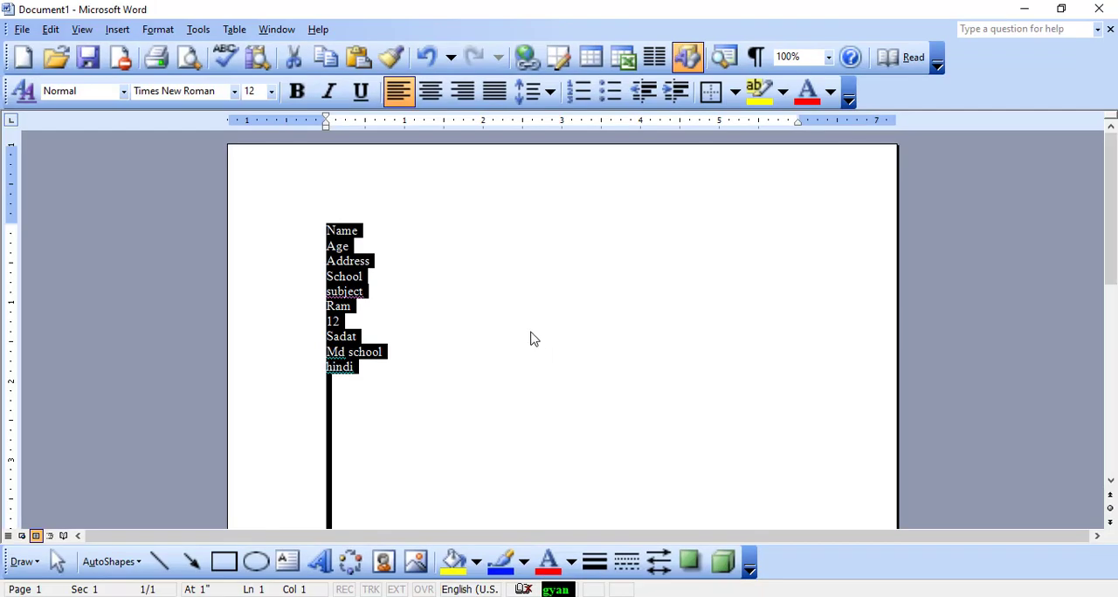
{"action": "left_click", "coordinate": [533, 428]}
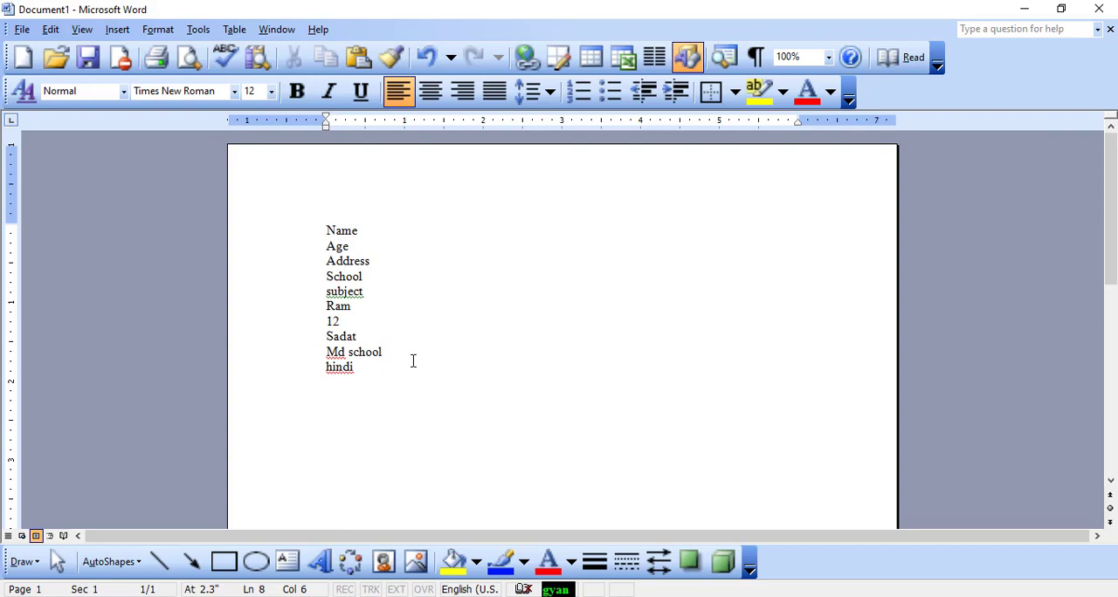
Convert the text lines from Name to hindi into a 5-column table, separating the text at paragraphs
{"action": "left_click", "coordinate": [234, 29]}
{"action": "left_click", "coordinate": [731, 460]}
{"action": "left_click_drag", "start_coordinate": [368, 364], "coordinate": [340, 223]}
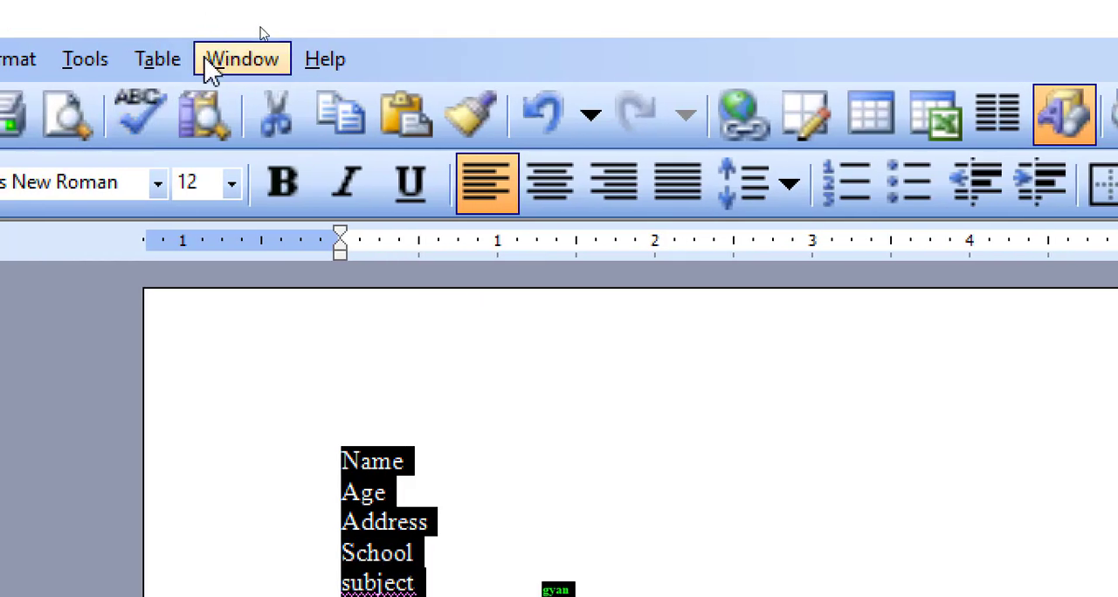
{"action": "left_click", "coordinate": [166, 60]}
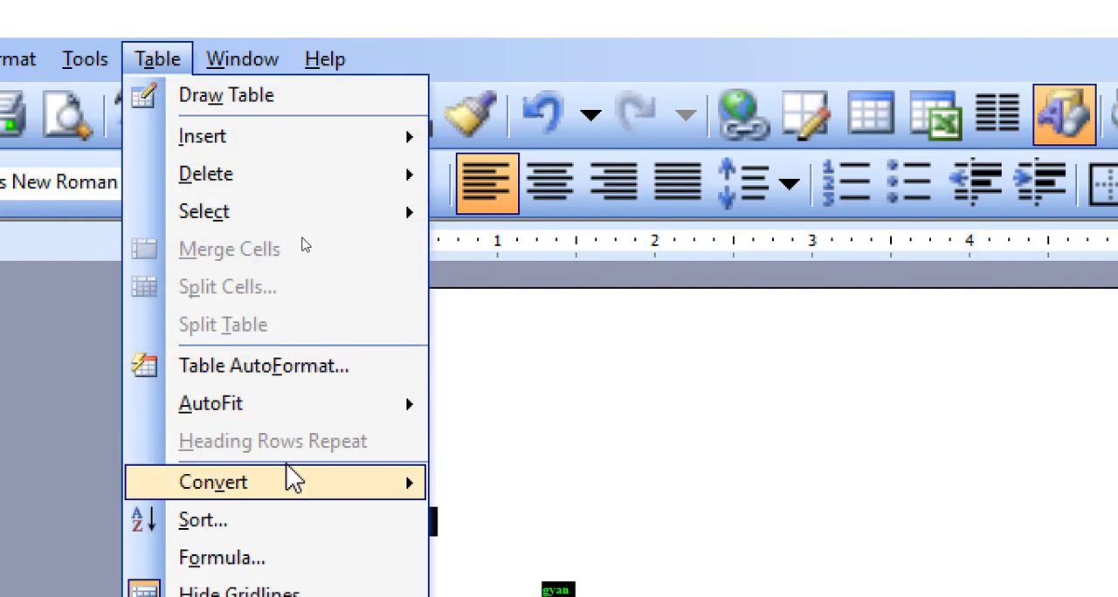
{"action": "mouse_move", "coordinate": [292, 498]}
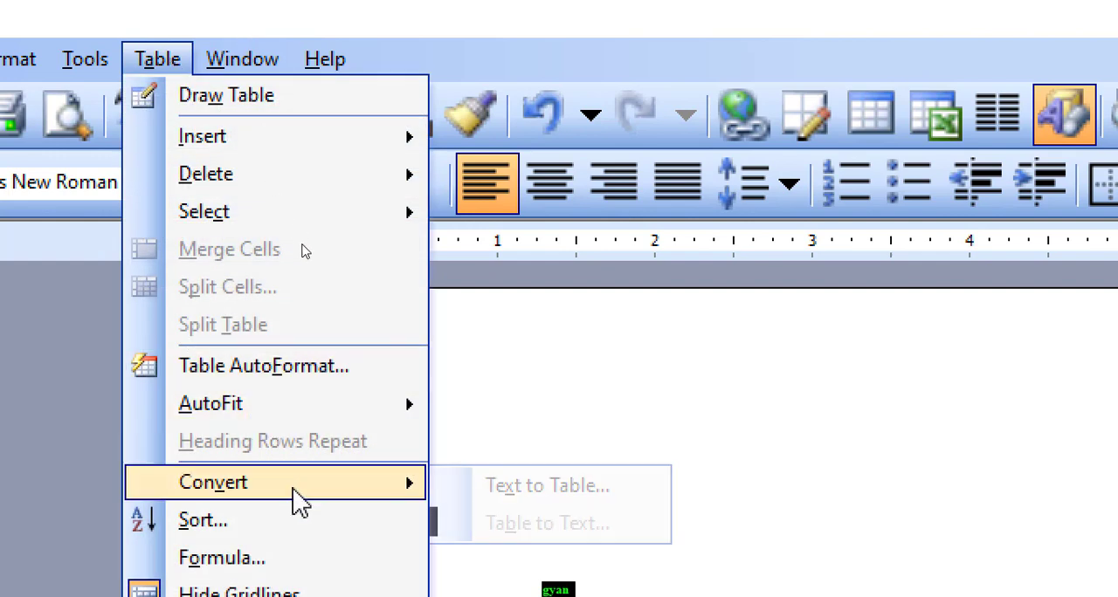
{"action": "left_click", "coordinate": [511, 487]}
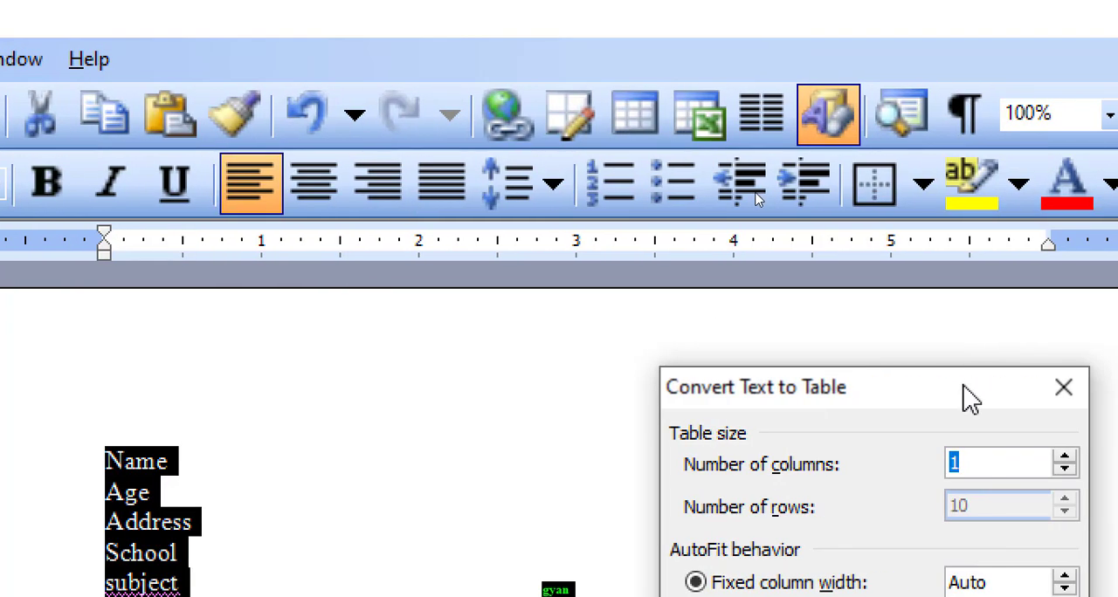
{"action": "left_click_drag", "start_coordinate": [966, 395], "coordinate": [512, 208]}
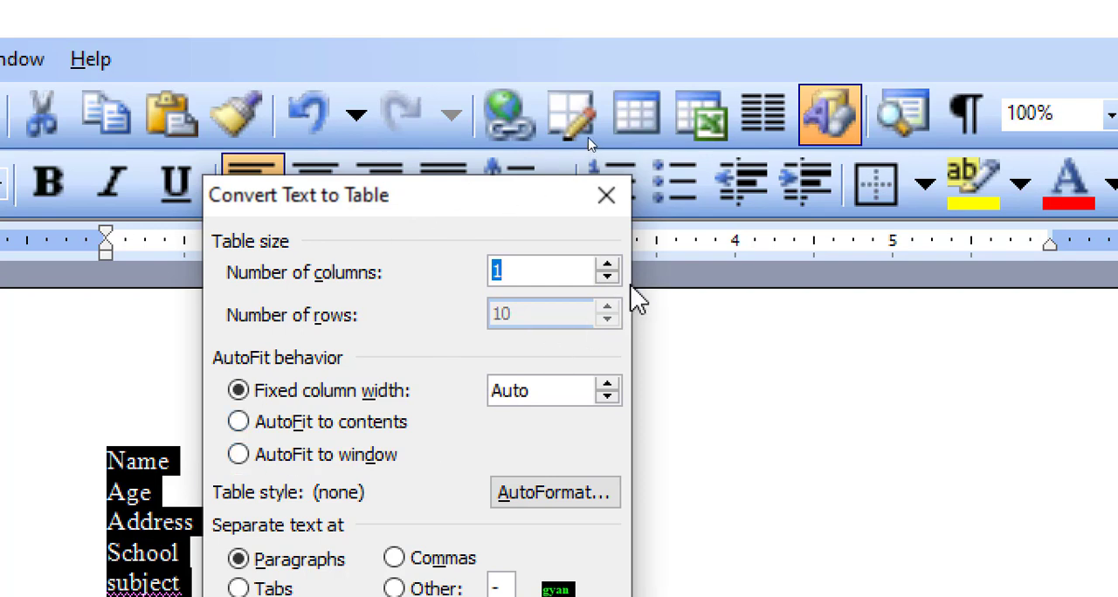
{"action": "left_click", "coordinate": [614, 269]}
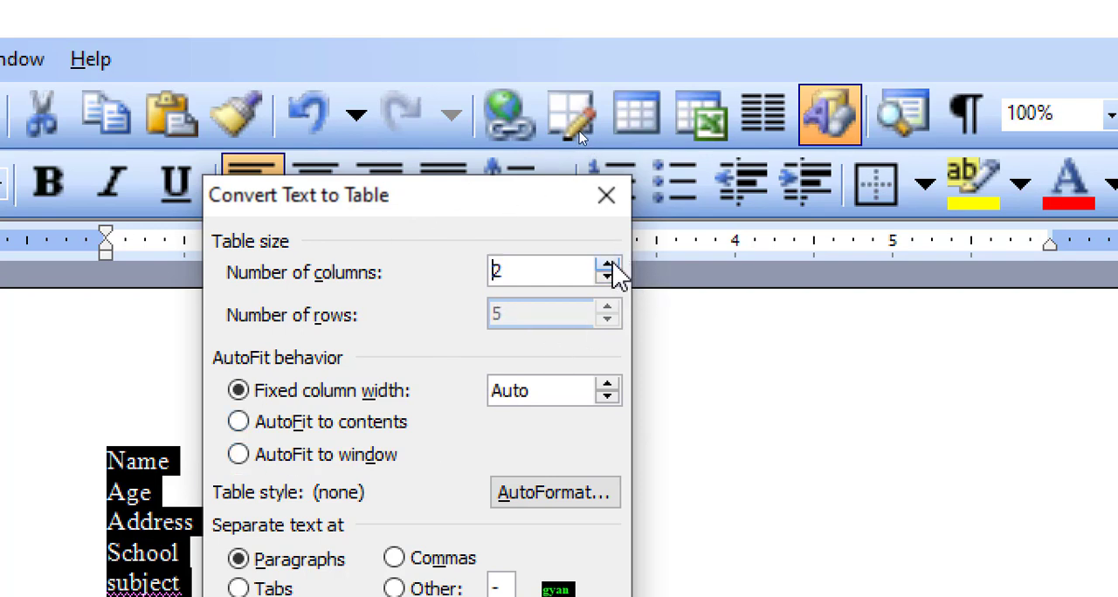
{"action": "left_click", "coordinate": [614, 269]}
{"action": "left_click", "coordinate": [613, 269]}
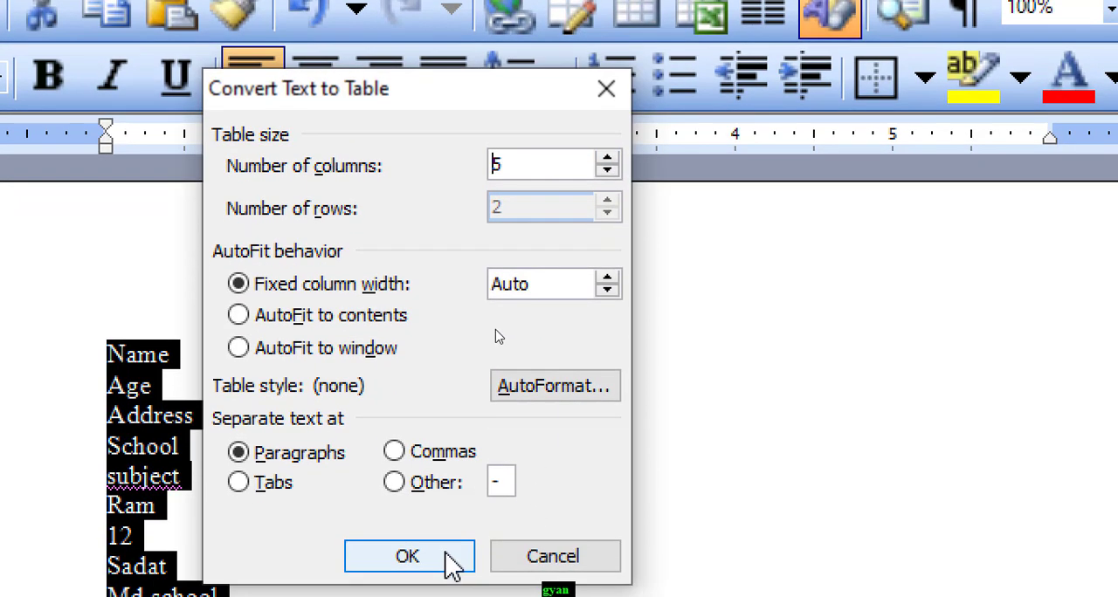
{"action": "left_click", "coordinate": [453, 563]}
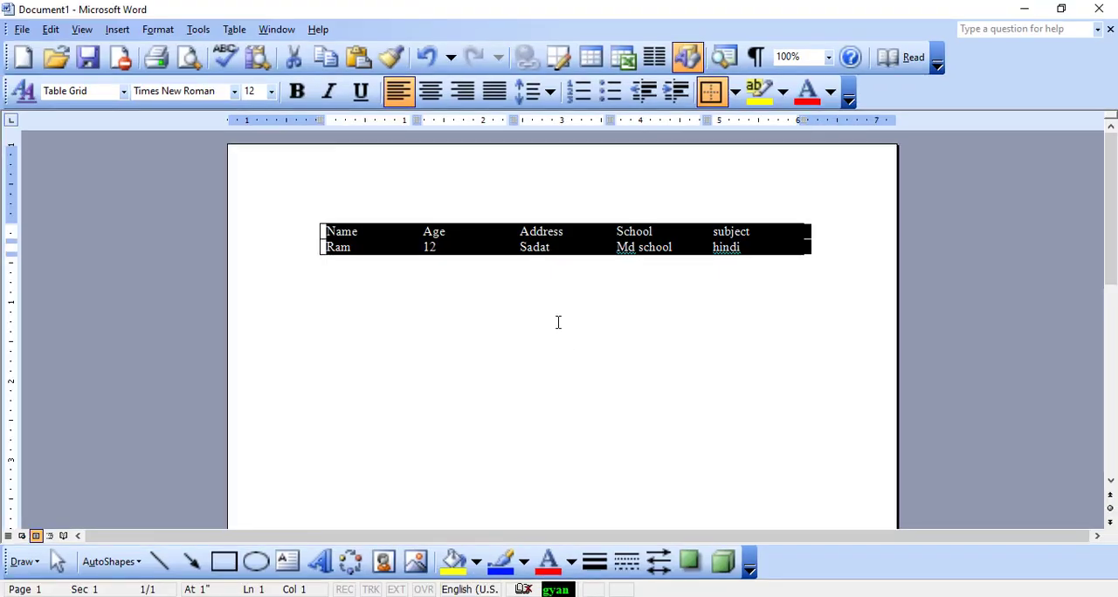
{"action": "left_click", "coordinate": [570, 458]}
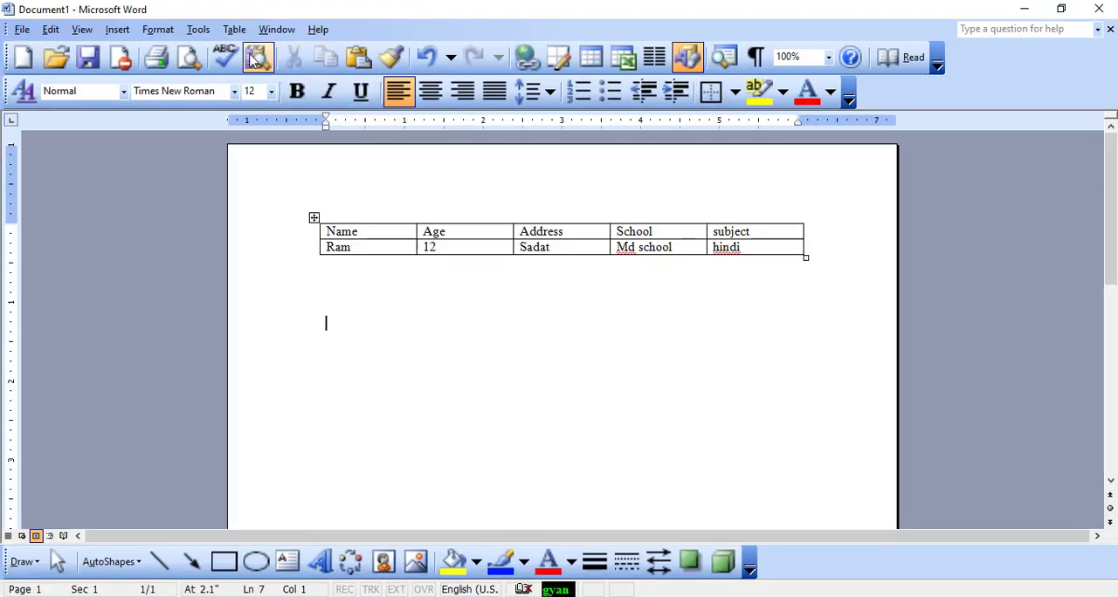
{"action": "left_click", "coordinate": [207, 39]}
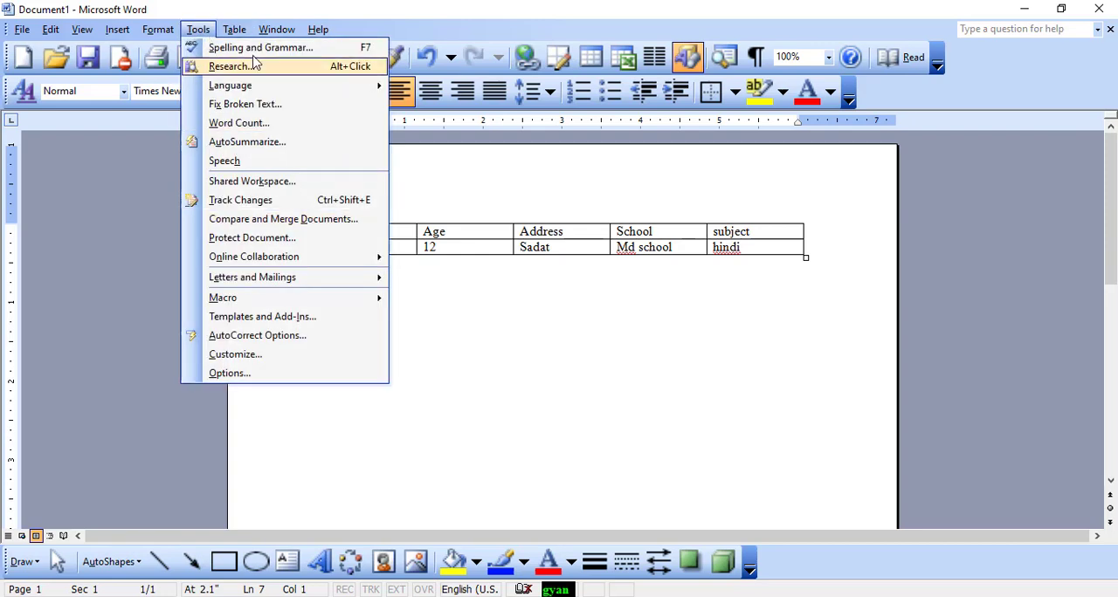
{"action": "mouse_move", "coordinate": [238, 39]}
{"action": "mouse_move", "coordinate": [297, 242]}
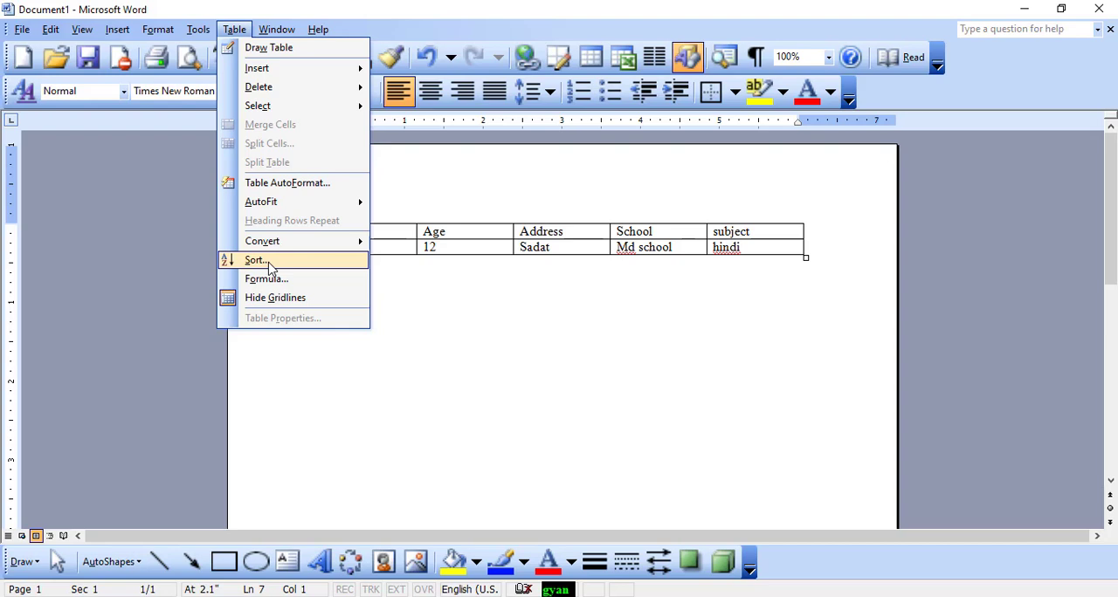
{"action": "left_click", "coordinate": [513, 291]}
Create a new blank document and insert a table with 5 columns and 5 rows
{"action": "left_click", "coordinate": [22, 56]}
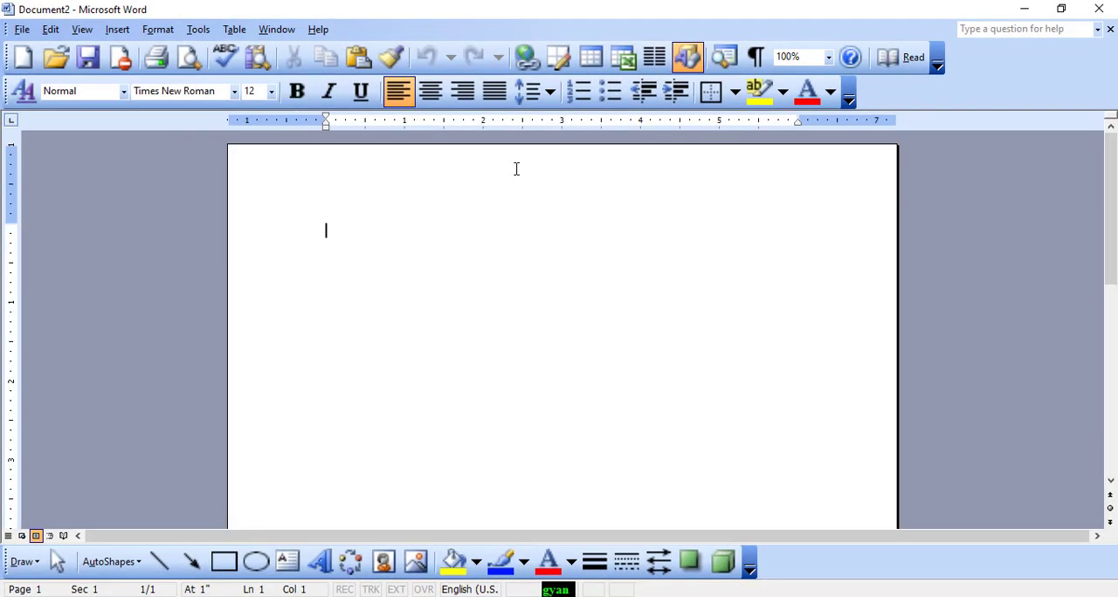
{"action": "left_click", "coordinate": [234, 29]}
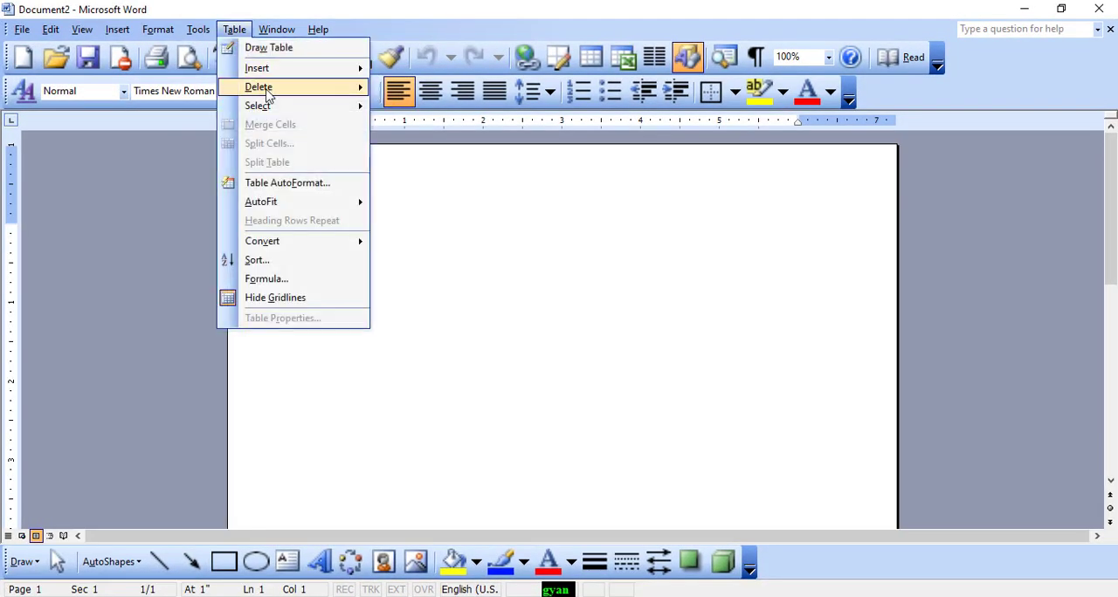
{"action": "mouse_move", "coordinate": [272, 86]}
{"action": "mouse_move", "coordinate": [262, 68]}
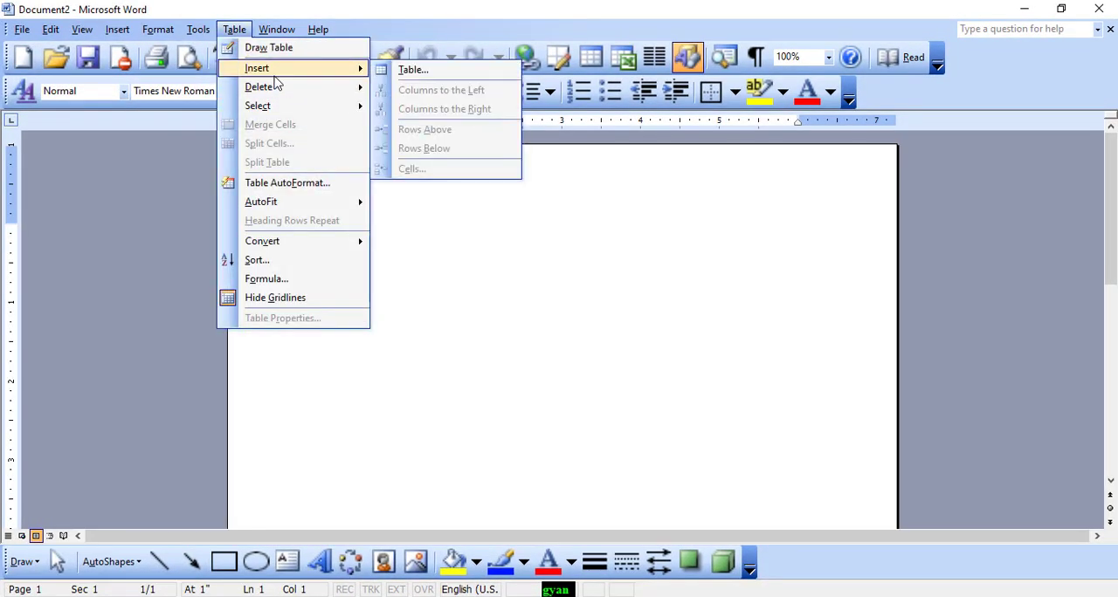
{"action": "left_click", "coordinate": [408, 68]}
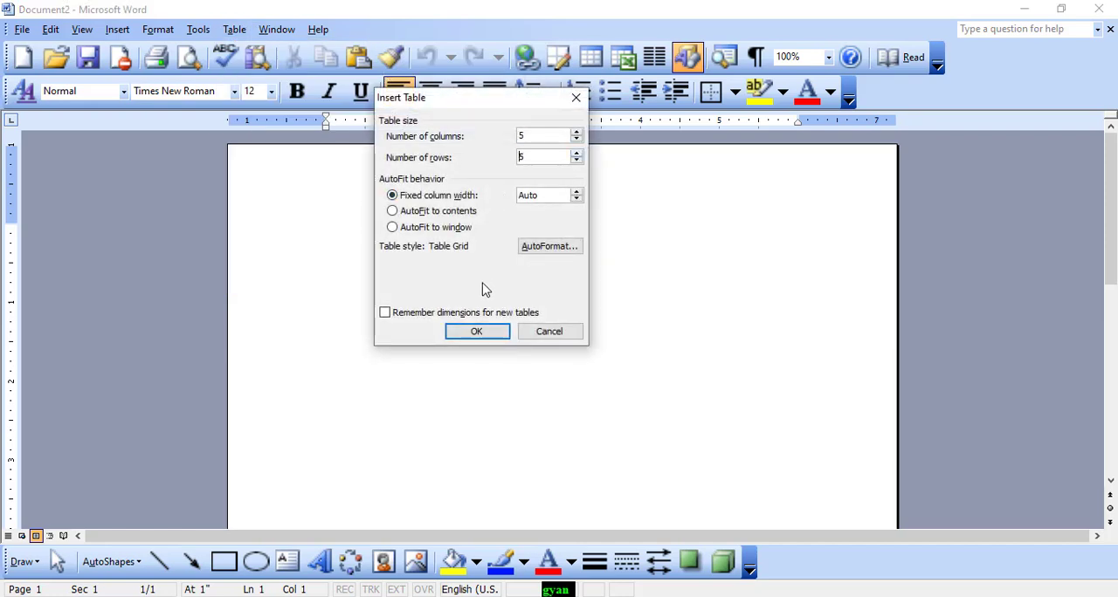
{"action": "left_click", "coordinate": [476, 332]}
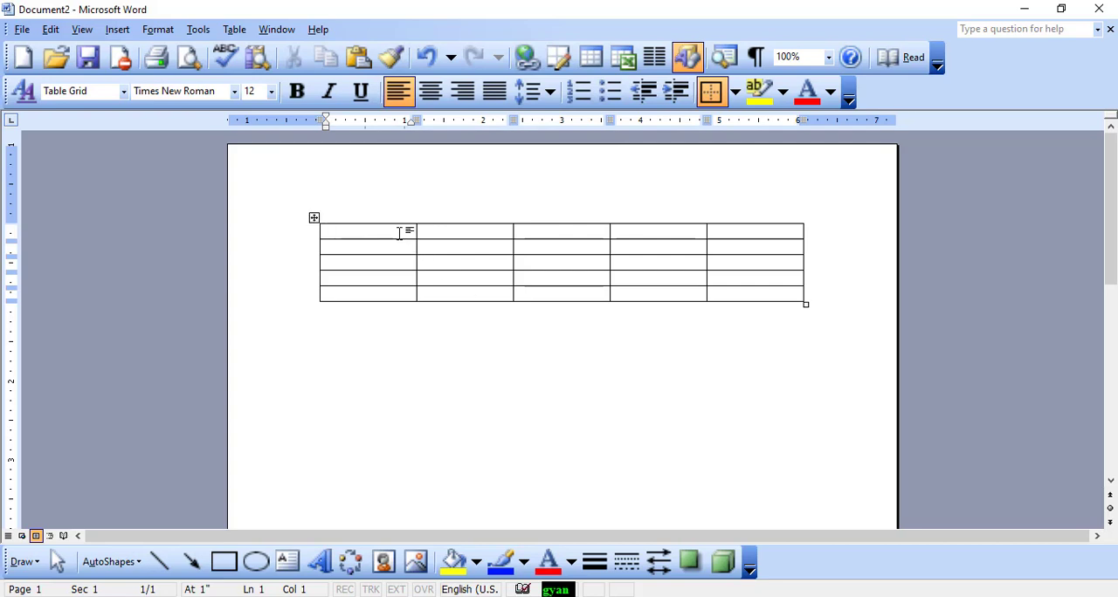
Fill the table's first column from top to bottom with 2, 1, 3, 5 and 4
{"action": "type", "text": "2 "}
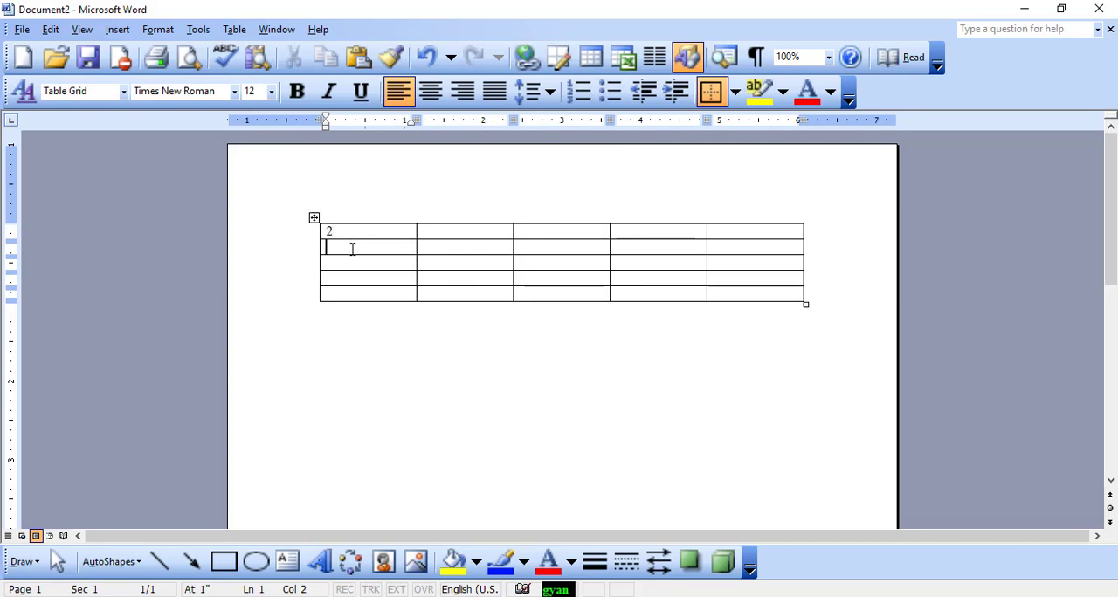
{"action": "type", "text": "1 "}
{"action": "type", "text": "3"}
{"action": "left_click", "coordinate": [338, 279]}
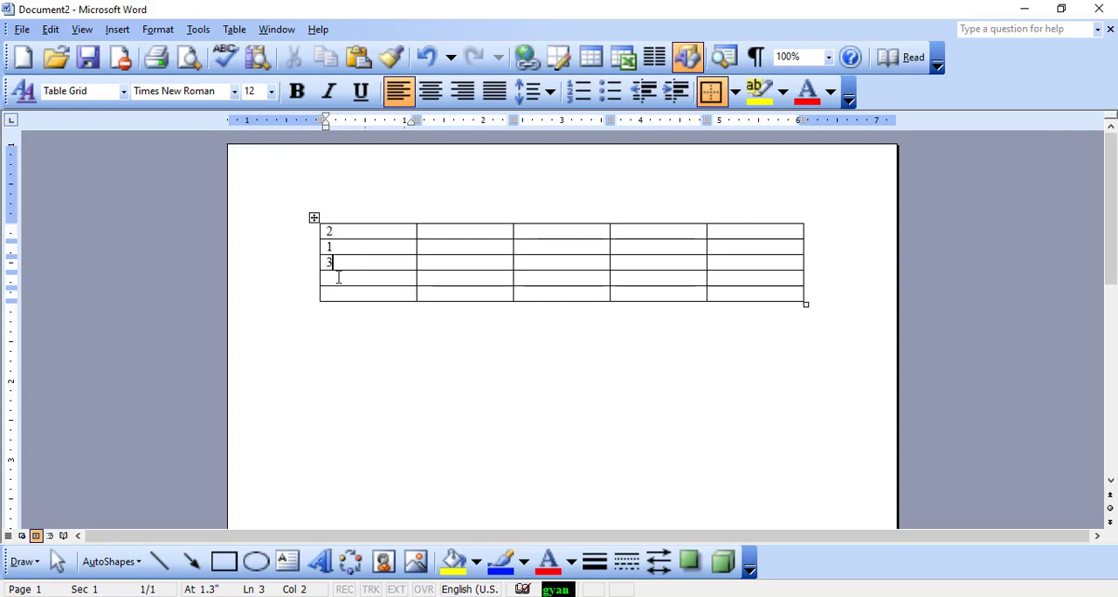
{"action": "type", "text": "5"}
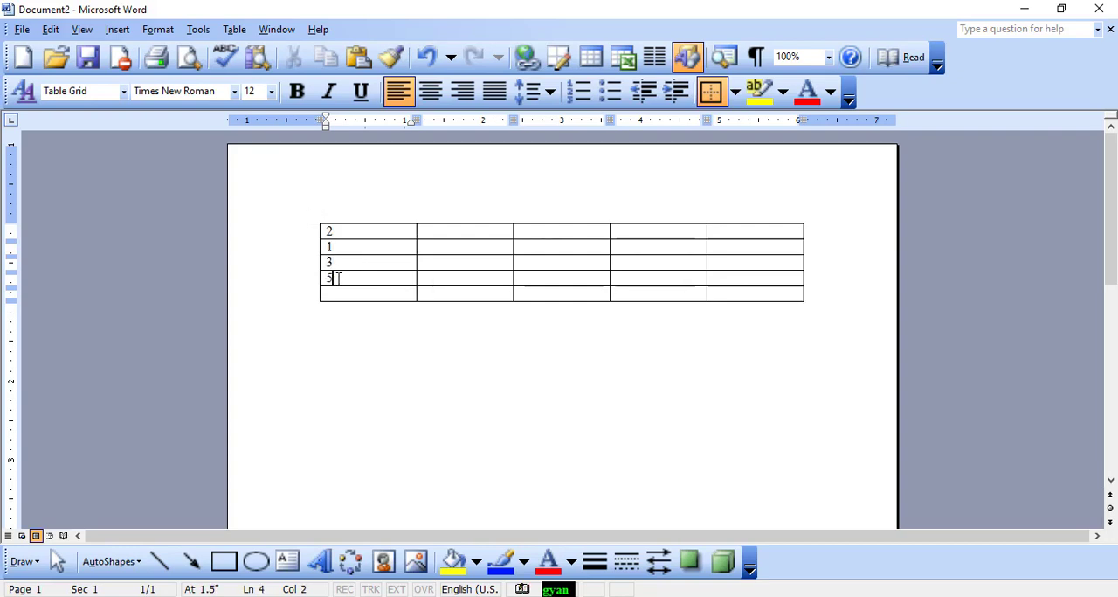
{"action": "type", "text": "4"}
Sort the table by Column 1 as numbers in ascending order, with no header row
{"action": "left_click", "coordinate": [353, 218]}
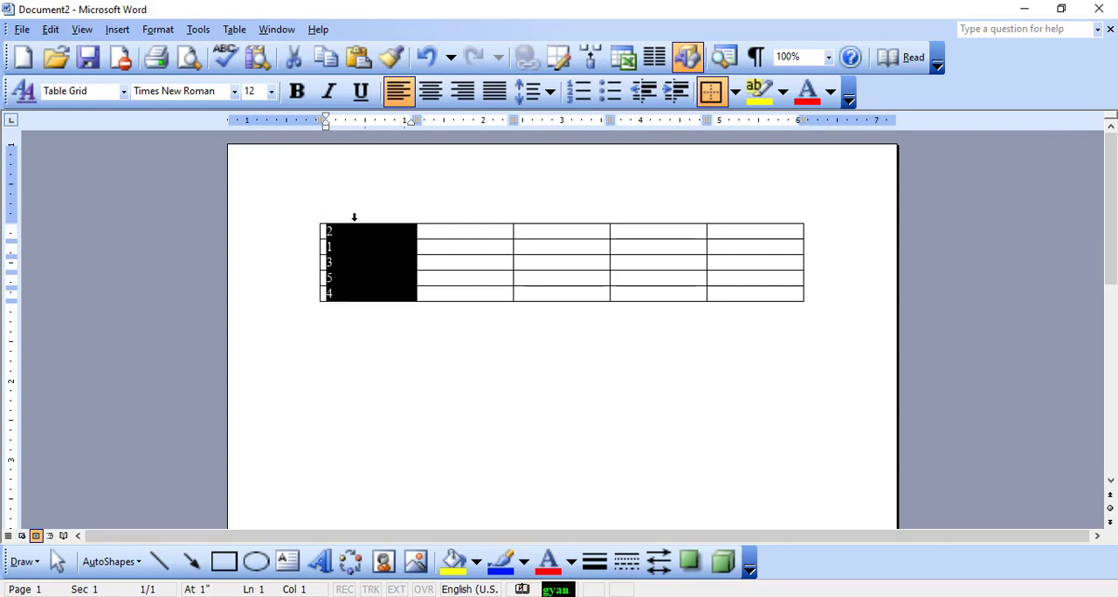
{"action": "left_click", "coordinate": [235, 32]}
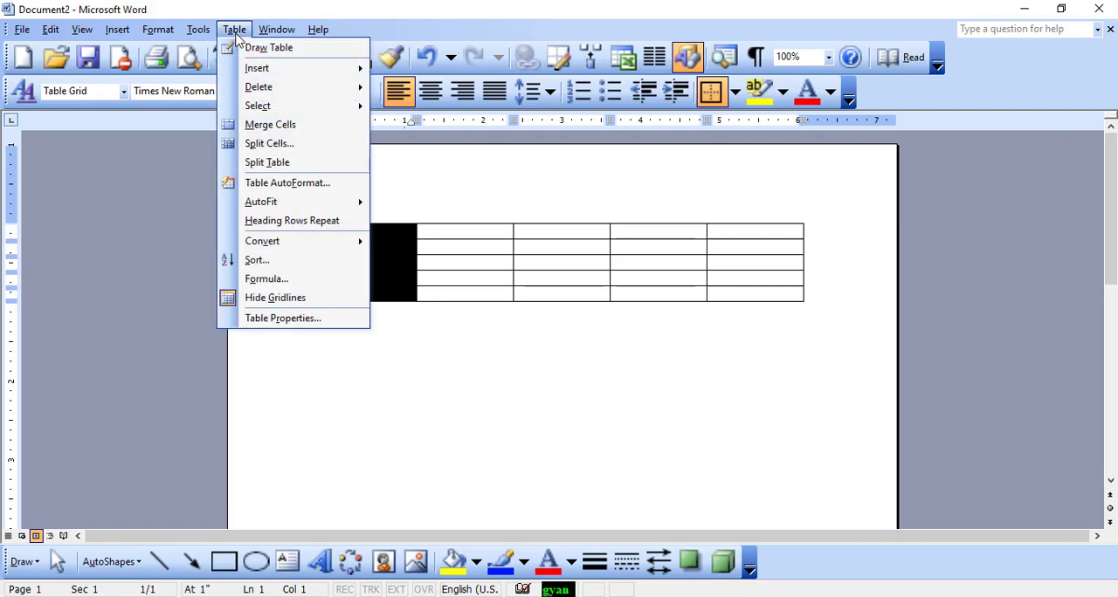
{"action": "left_click", "coordinate": [272, 260]}
{"action": "left_click_drag", "start_coordinate": [512, 169], "coordinate": [761, 137]}
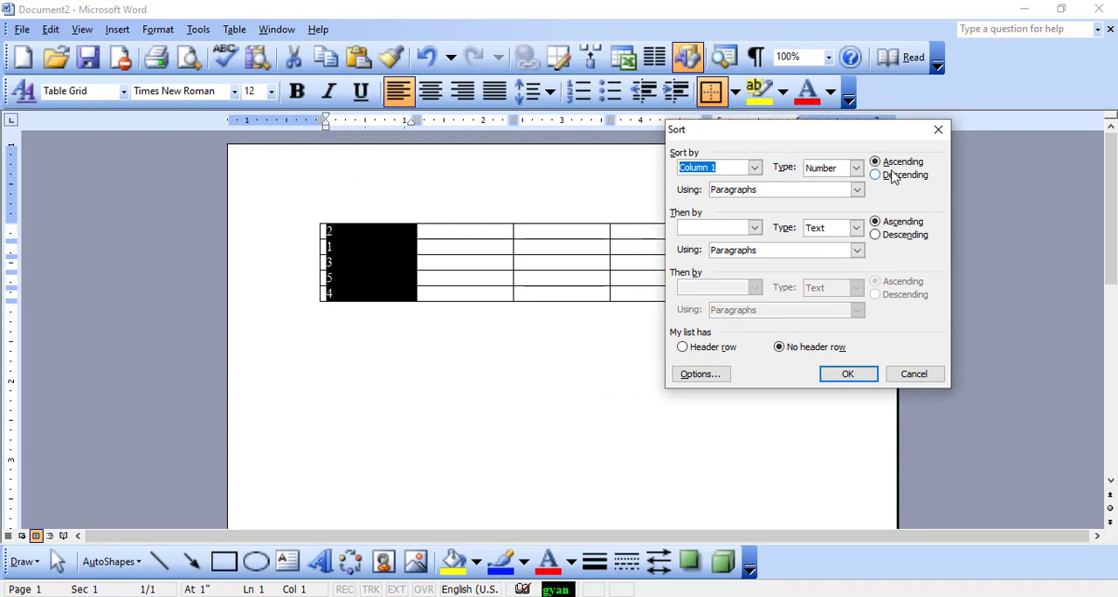
{"action": "left_click_drag", "start_coordinate": [809, 136], "coordinate": [761, 146]}
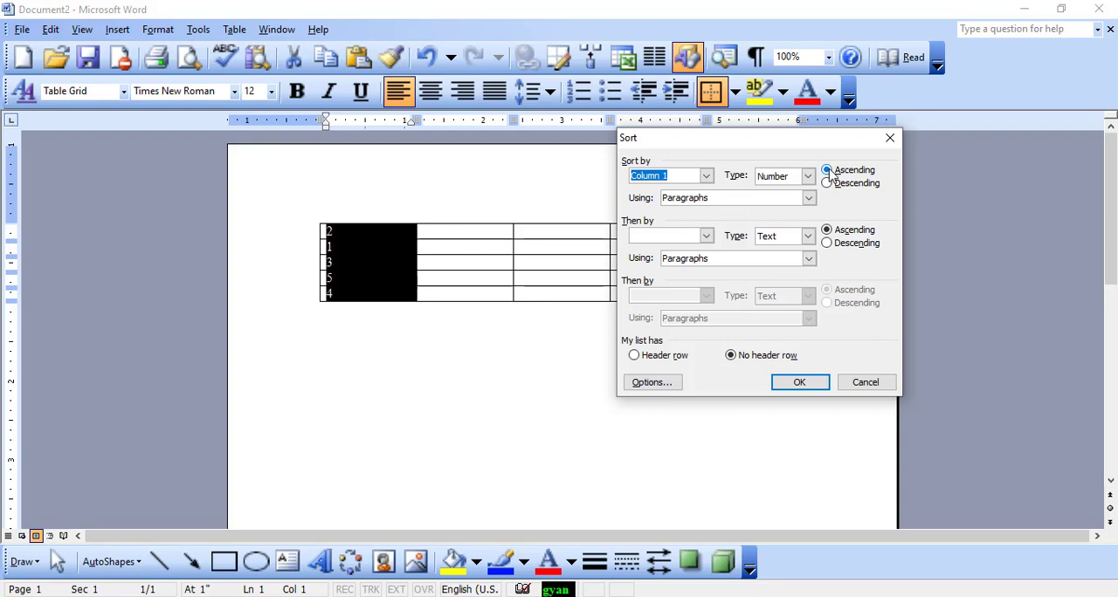
{"action": "left_click", "coordinate": [796, 387]}
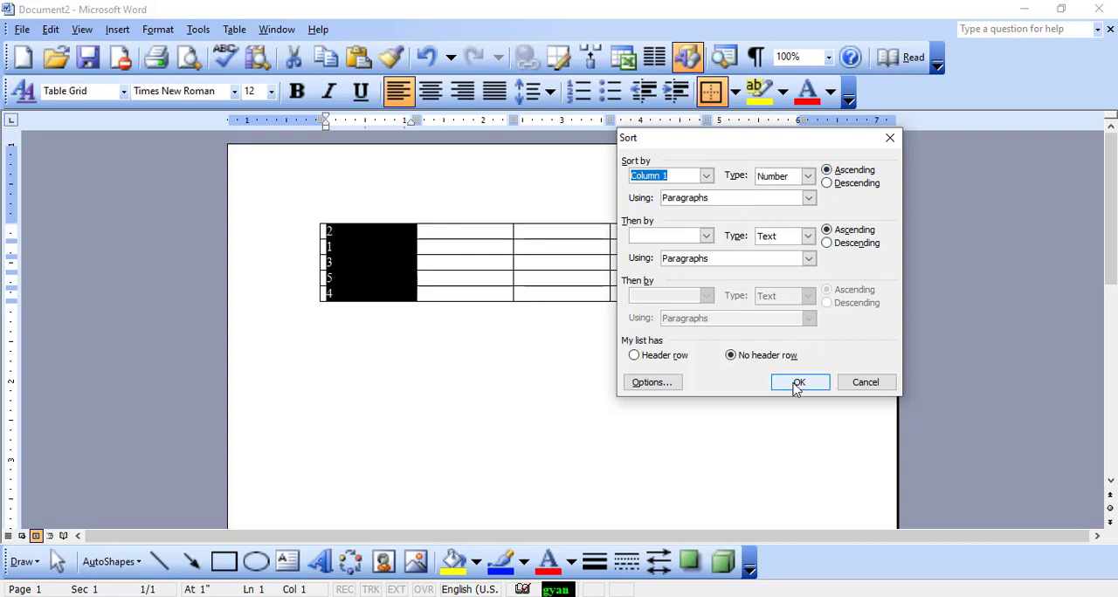
{"action": "left_click", "coordinate": [797, 387]}
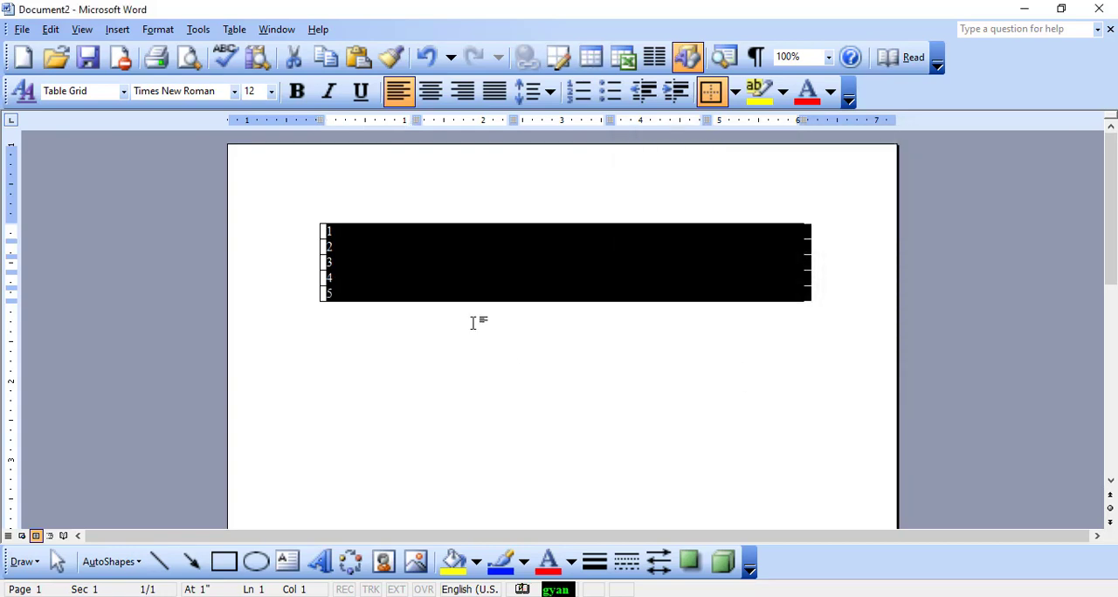
Sort the table by Column 1 as numbers in descending order, with no header row
{"action": "left_click", "coordinate": [349, 234]}
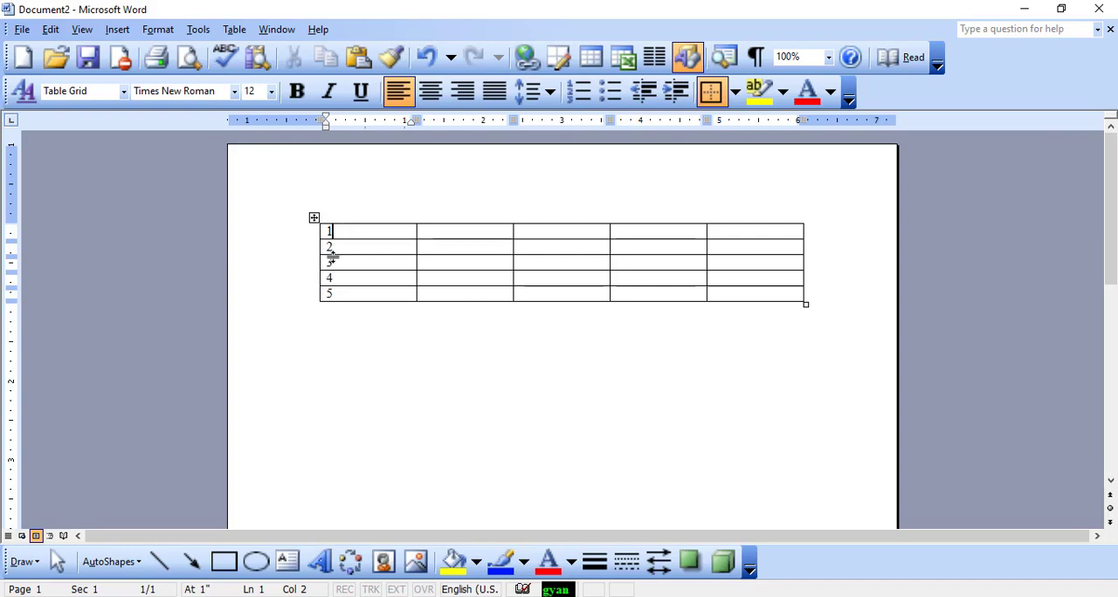
{"action": "left_click", "coordinate": [353, 218]}
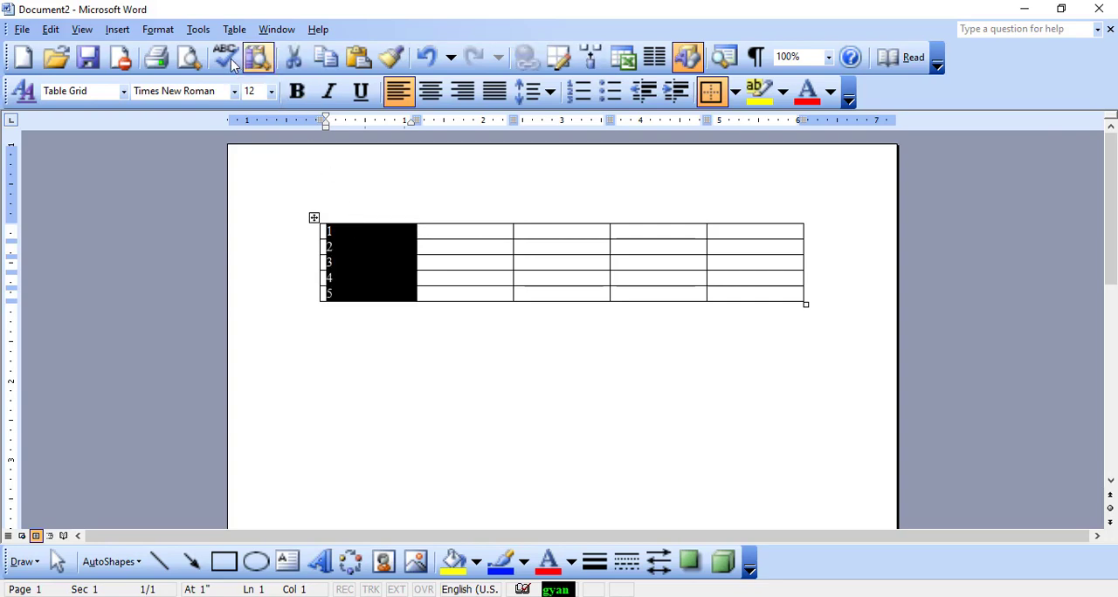
{"action": "left_click", "coordinate": [233, 30]}
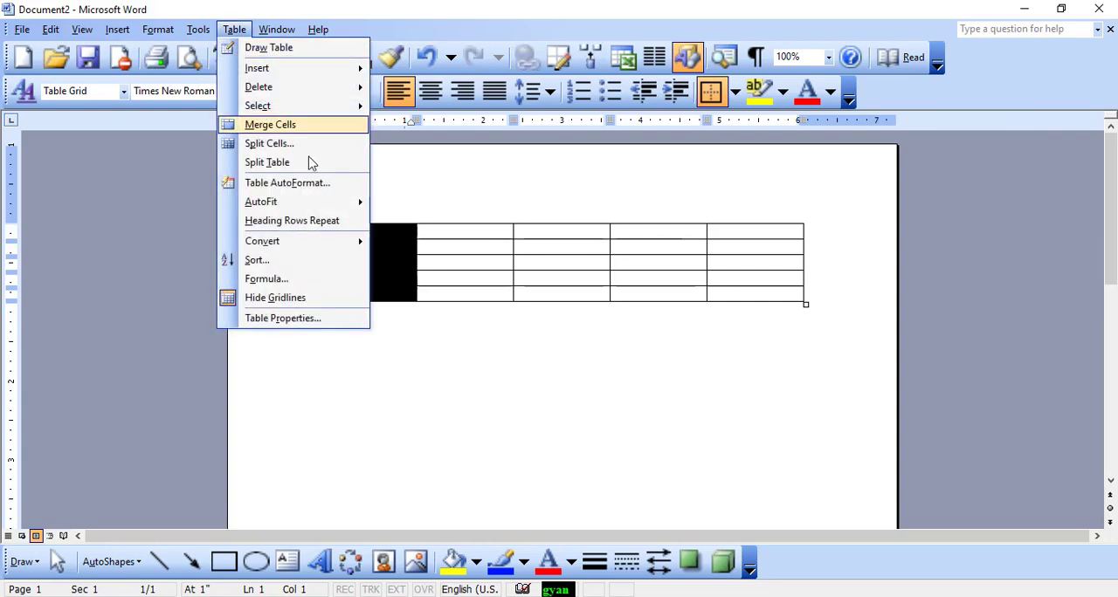
{"action": "left_click", "coordinate": [291, 262]}
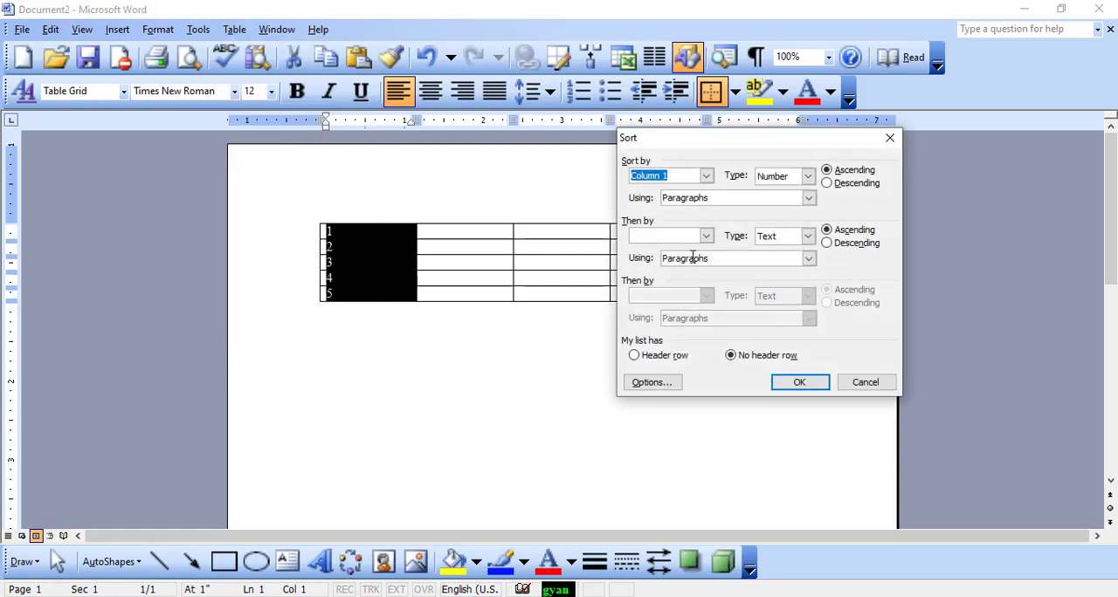
{"action": "left_click", "coordinate": [830, 184]}
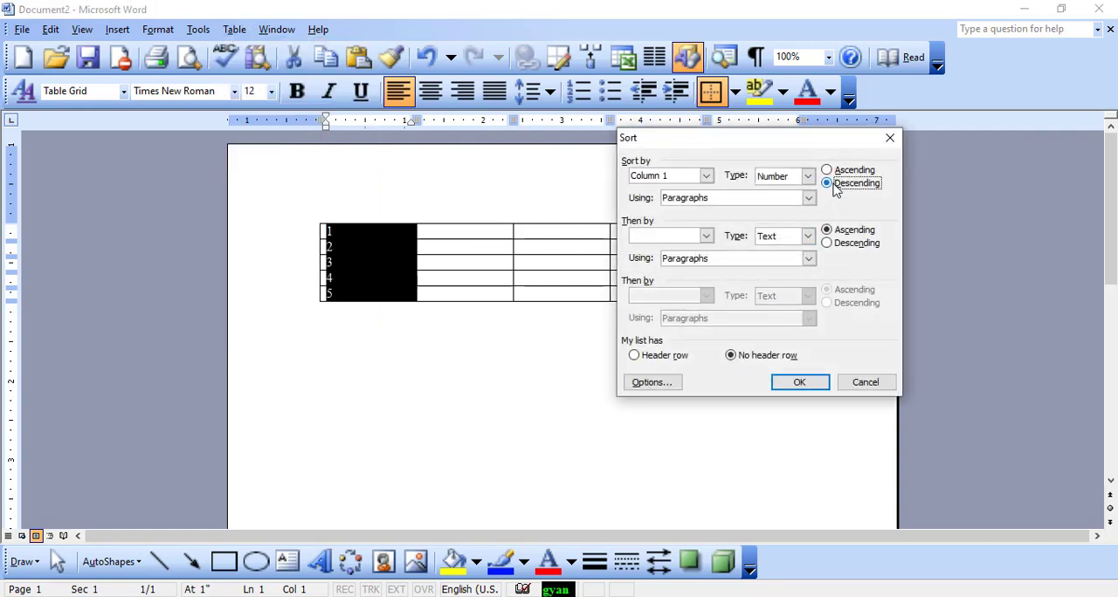
{"action": "left_click", "coordinate": [797, 391]}
{"action": "left_click", "coordinate": [568, 332]}
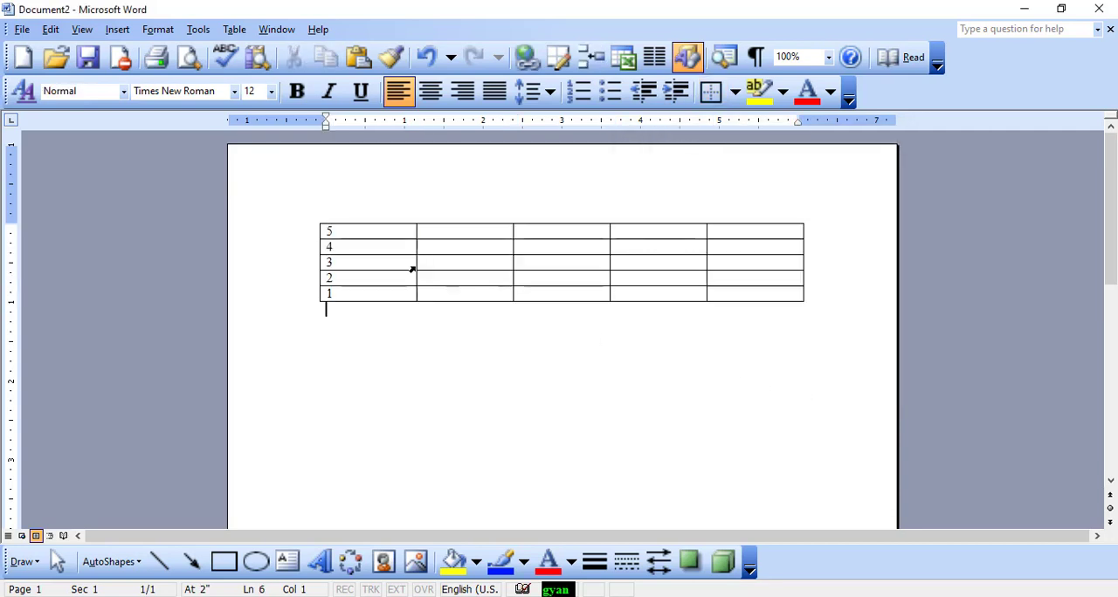
{"action": "left_click", "coordinate": [362, 234]}
{"action": "left_click", "coordinate": [356, 264]}
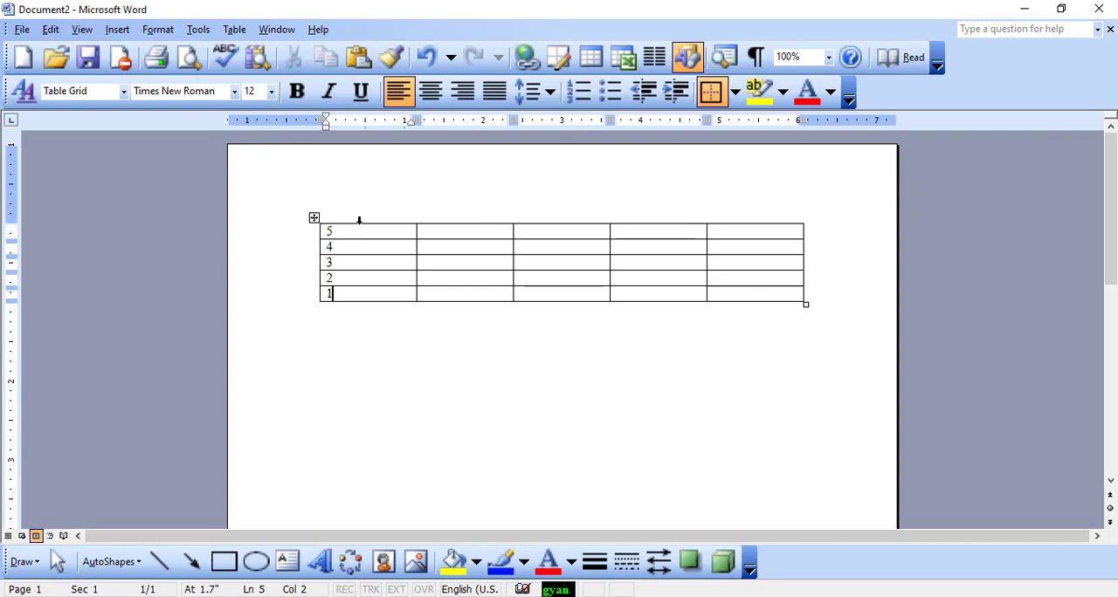
{"action": "left_click", "coordinate": [234, 29]}
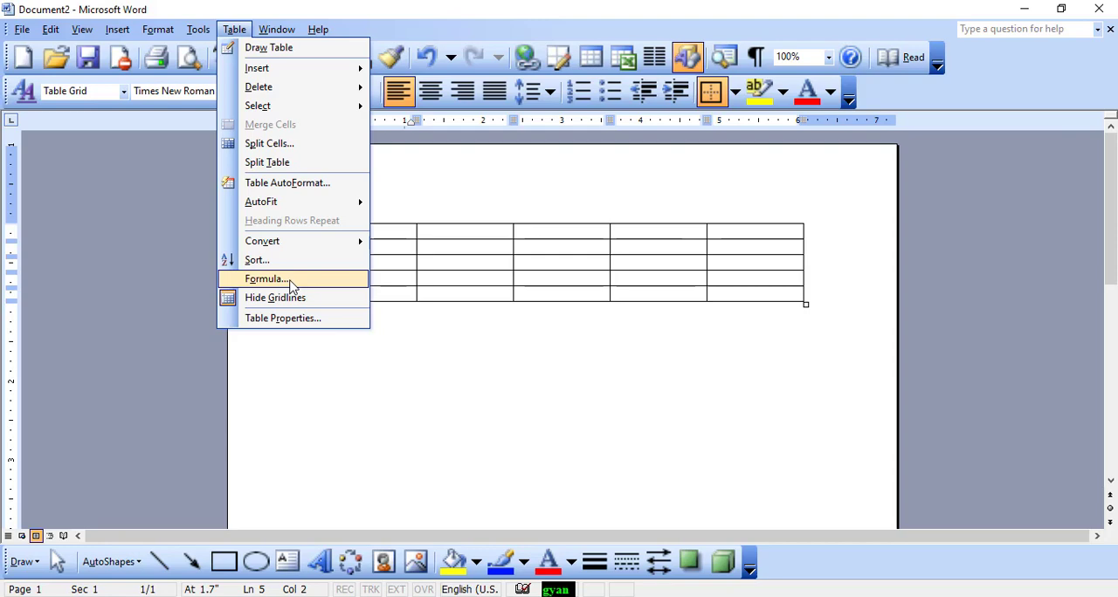
{"action": "left_click", "coordinate": [437, 342]}
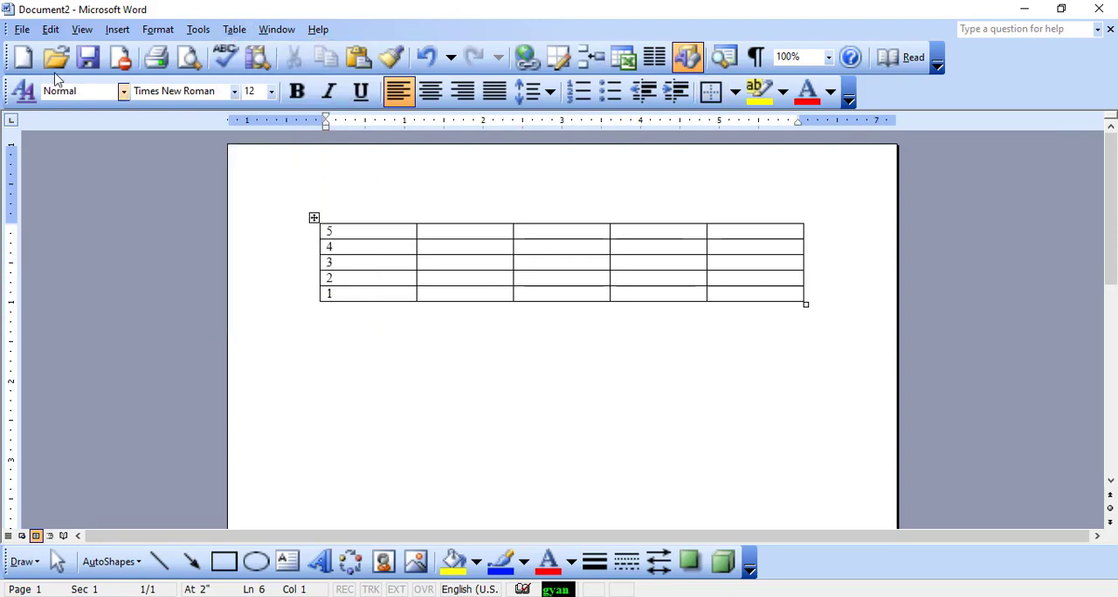
Create another blank document and insert a 5-column, 5-row table in it
{"action": "left_click", "coordinate": [13, 65]}
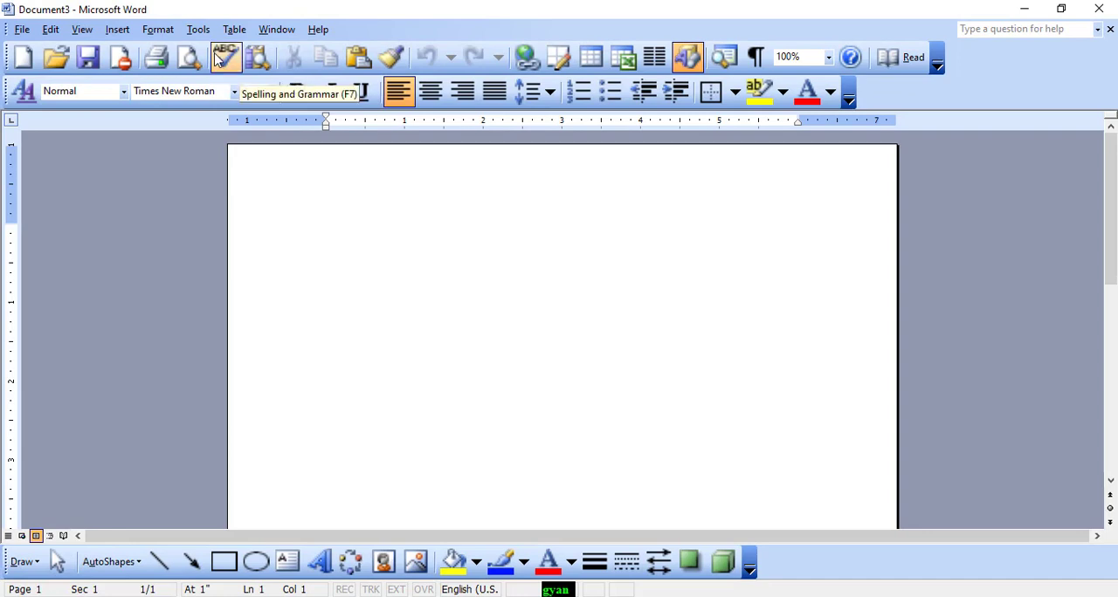
{"action": "left_click", "coordinate": [234, 30]}
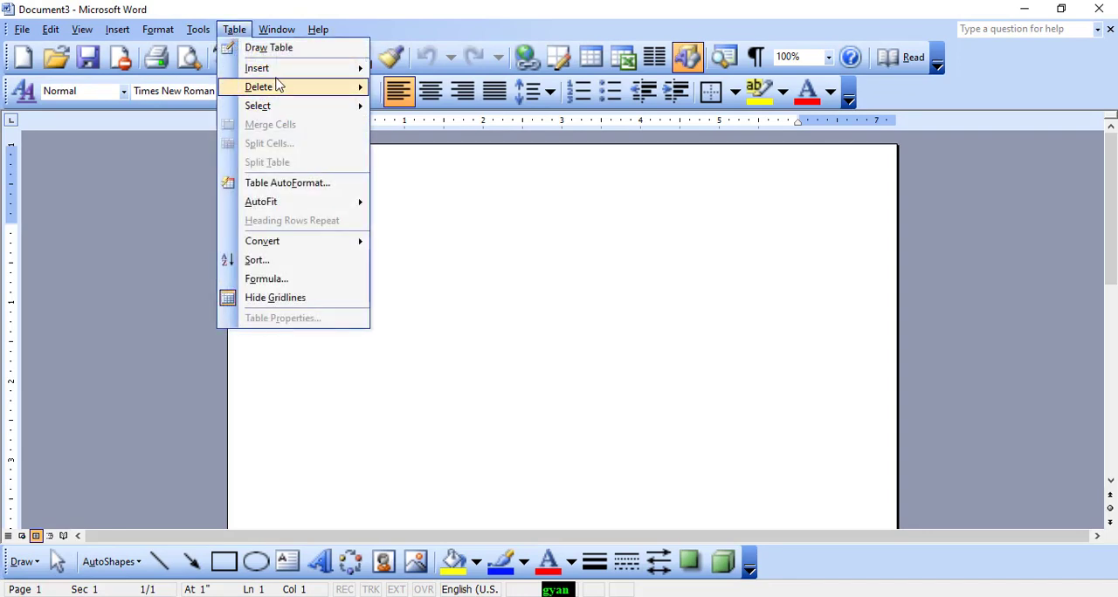
{"action": "mouse_move", "coordinate": [279, 70]}
{"action": "left_click", "coordinate": [441, 70]}
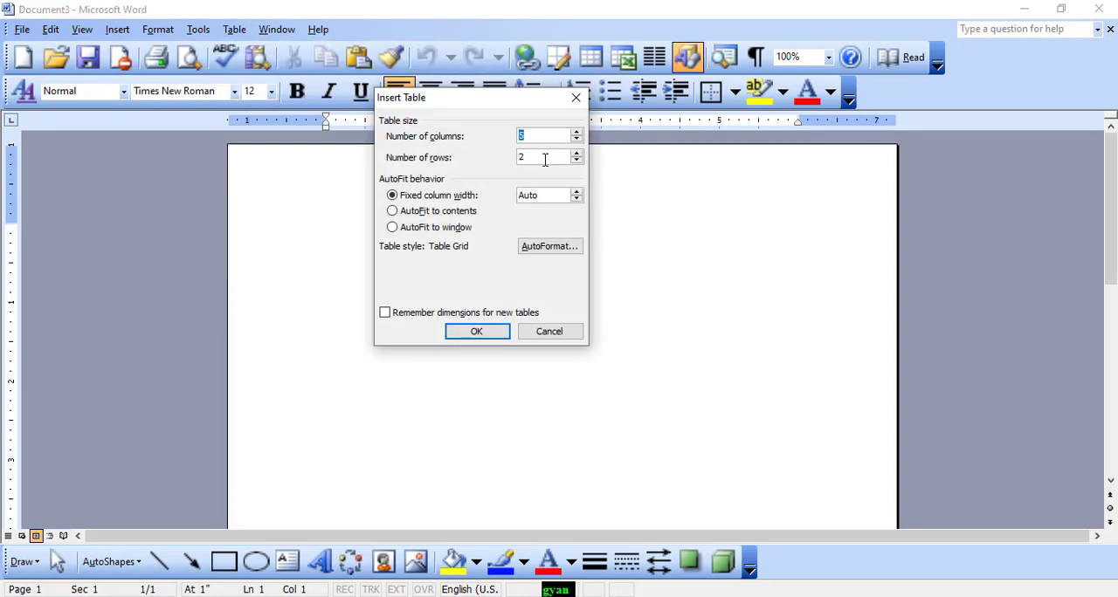
{"action": "left_click", "coordinate": [577, 152]}
{"action": "left_click", "coordinate": [576, 153]}
{"action": "left_click", "coordinate": [476, 332]}
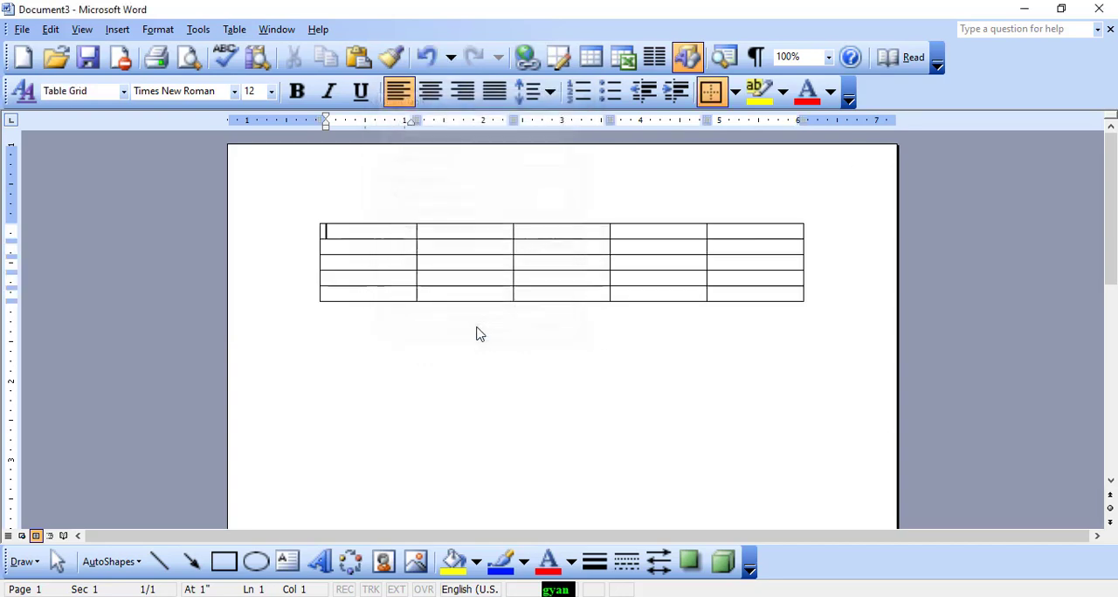
Enter 33 and 44 in the first two cells of the table's first row
{"action": "left_click", "coordinate": [472, 232]}
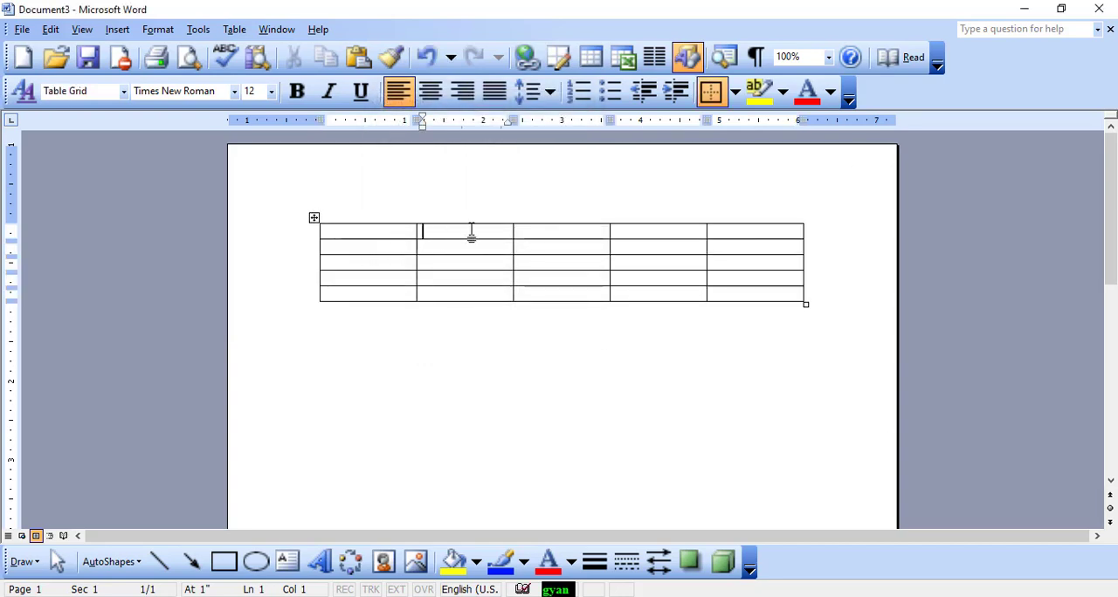
{"action": "left_click", "coordinate": [532, 229]}
{"action": "left_click", "coordinate": [629, 231]}
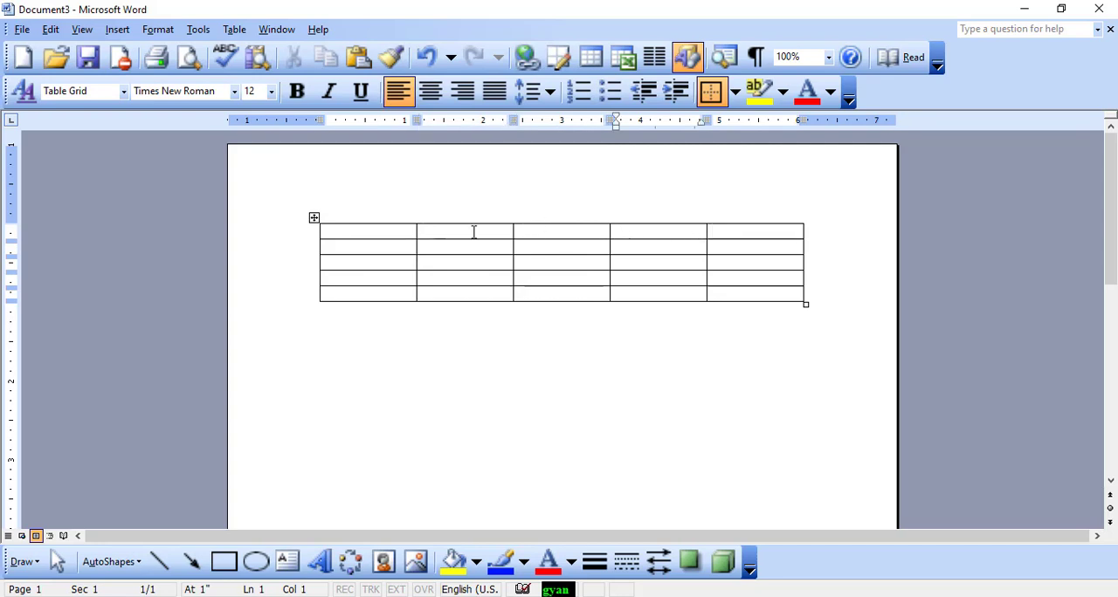
{"action": "left_click", "coordinate": [395, 235]}
{"action": "type", "text": "33"}
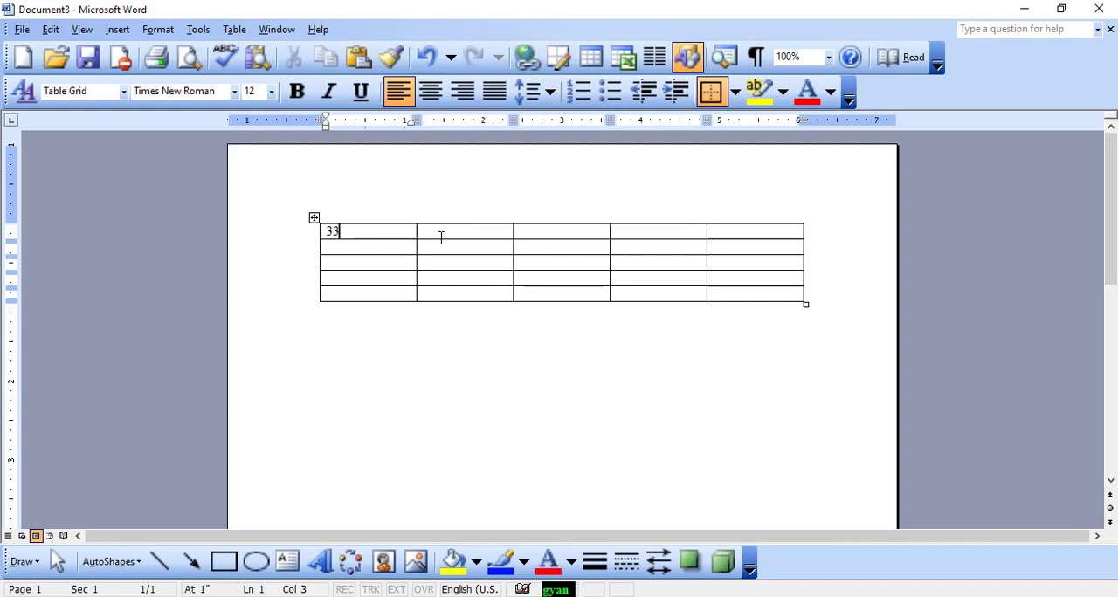
{"action": "left_click", "coordinate": [441, 236]}
{"action": "type", "text": "44"}
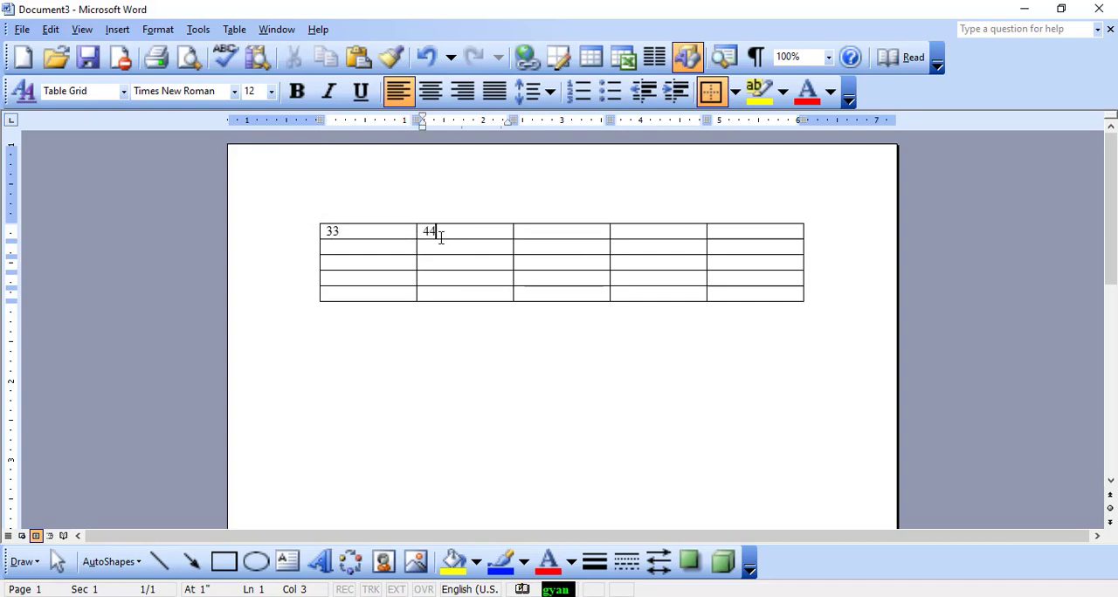
Insert the formula =SUM(LEFT) in the third cell of the table's first row
{"action": "left_click", "coordinate": [545, 233]}
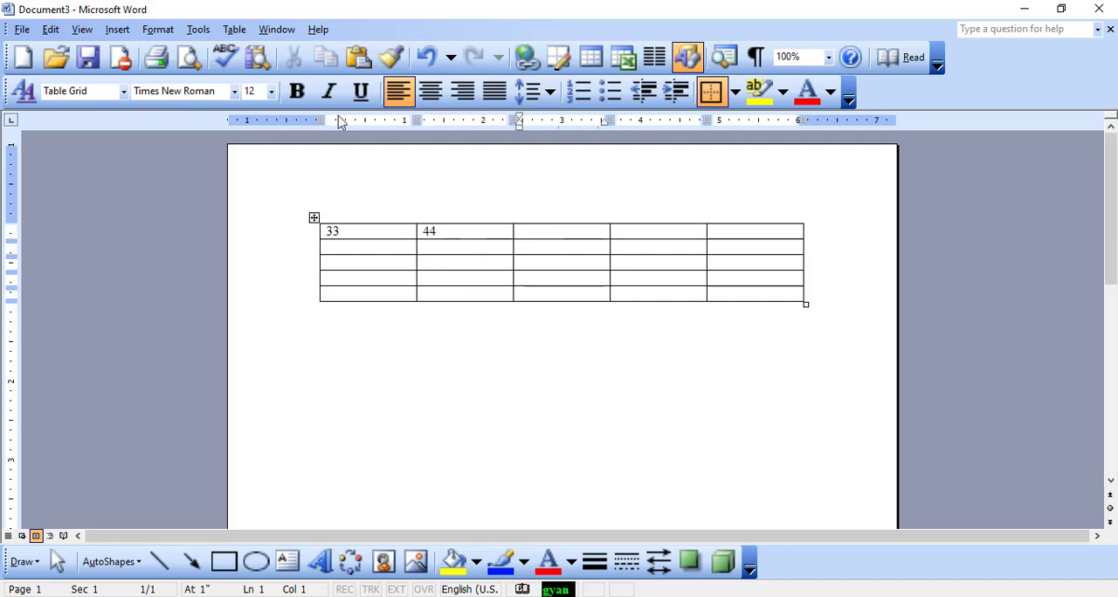
{"action": "left_click", "coordinate": [234, 29]}
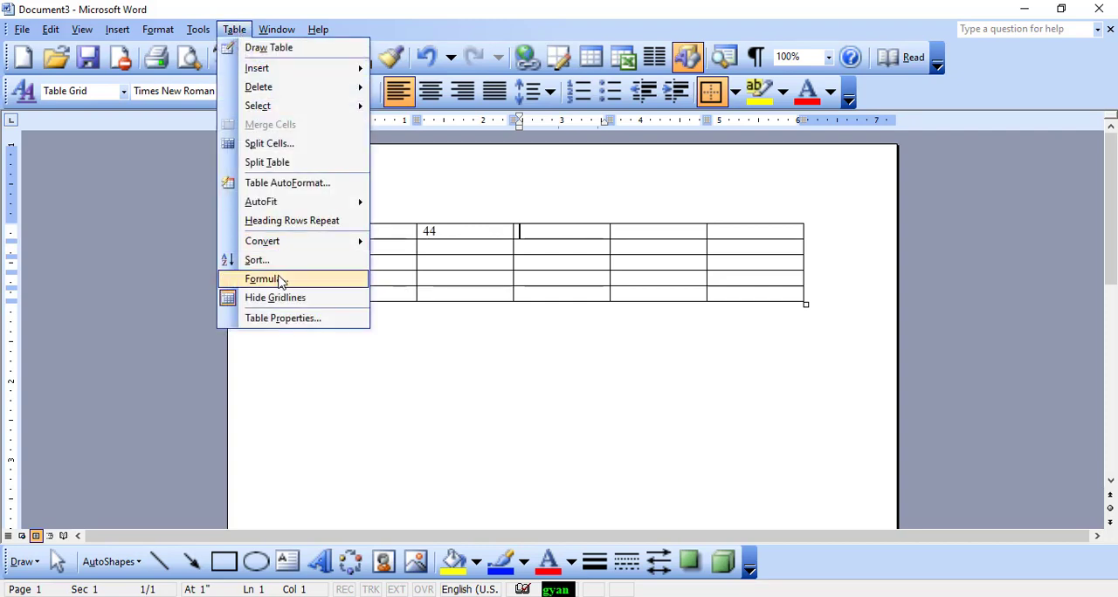
{"action": "left_click", "coordinate": [278, 280]}
{"action": "left_click_drag", "start_coordinate": [599, 226], "coordinate": [551, 251]}
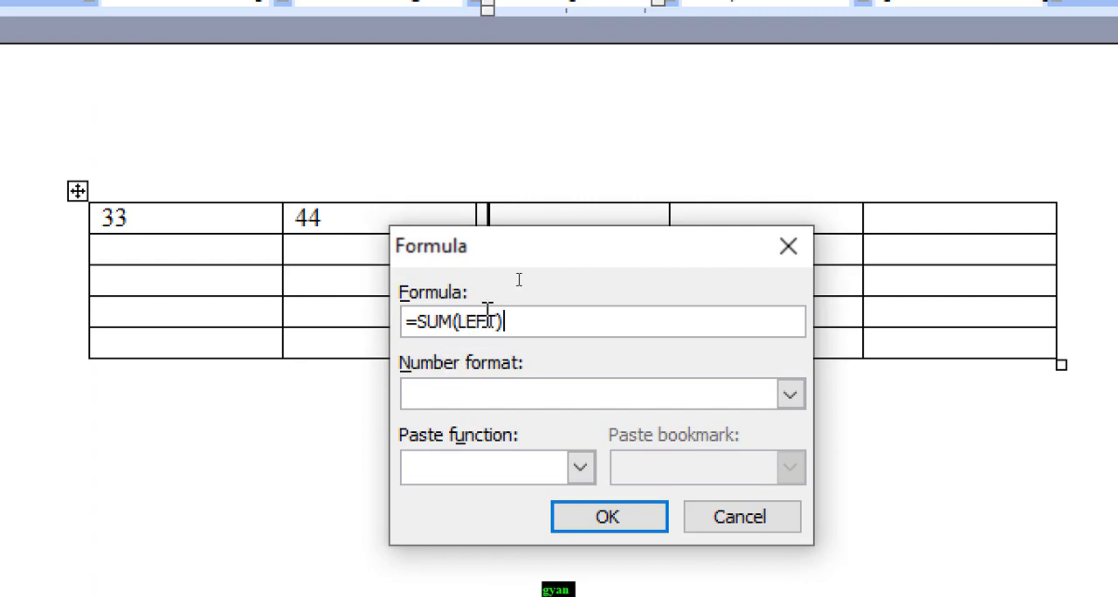
{"action": "left_click_drag", "start_coordinate": [487, 322], "coordinate": [437, 322]}
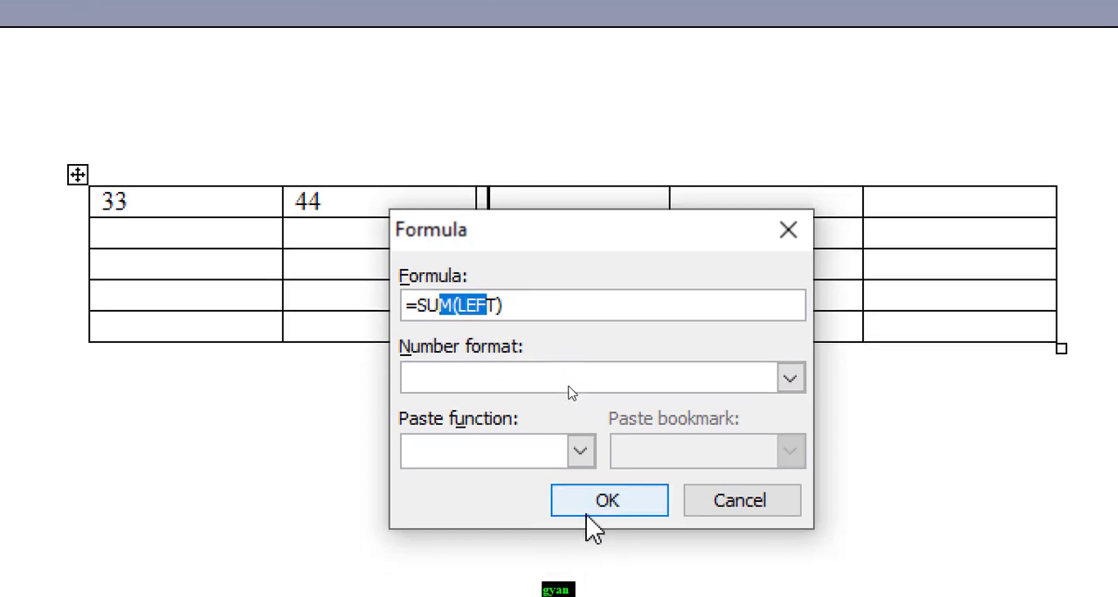
{"action": "left_click", "coordinate": [589, 511]}
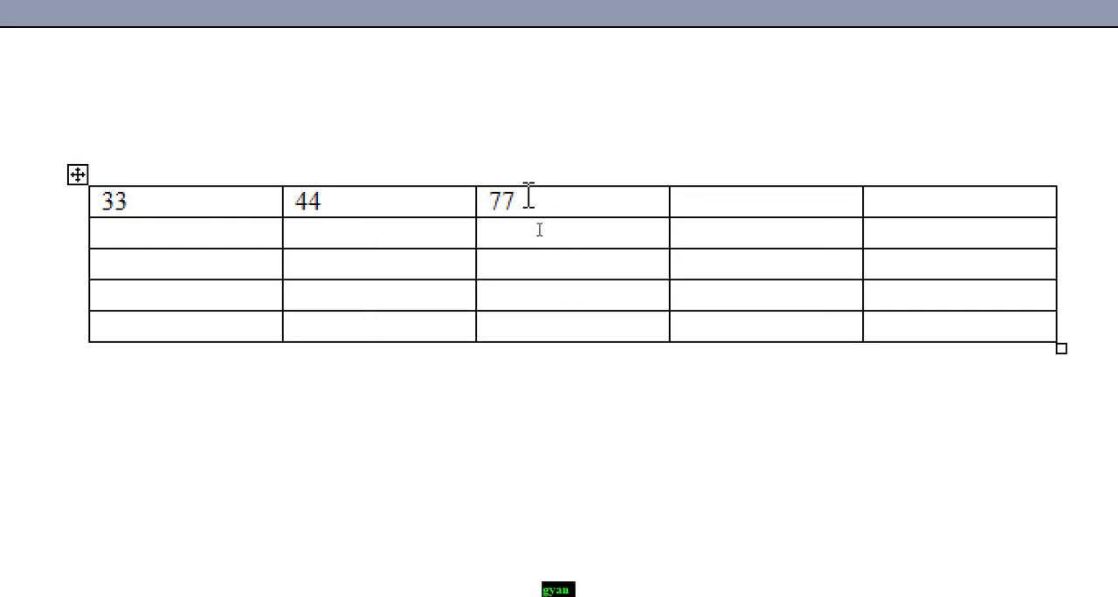
{"action": "left_click_drag", "start_coordinate": [515, 201], "coordinate": [502, 201]}
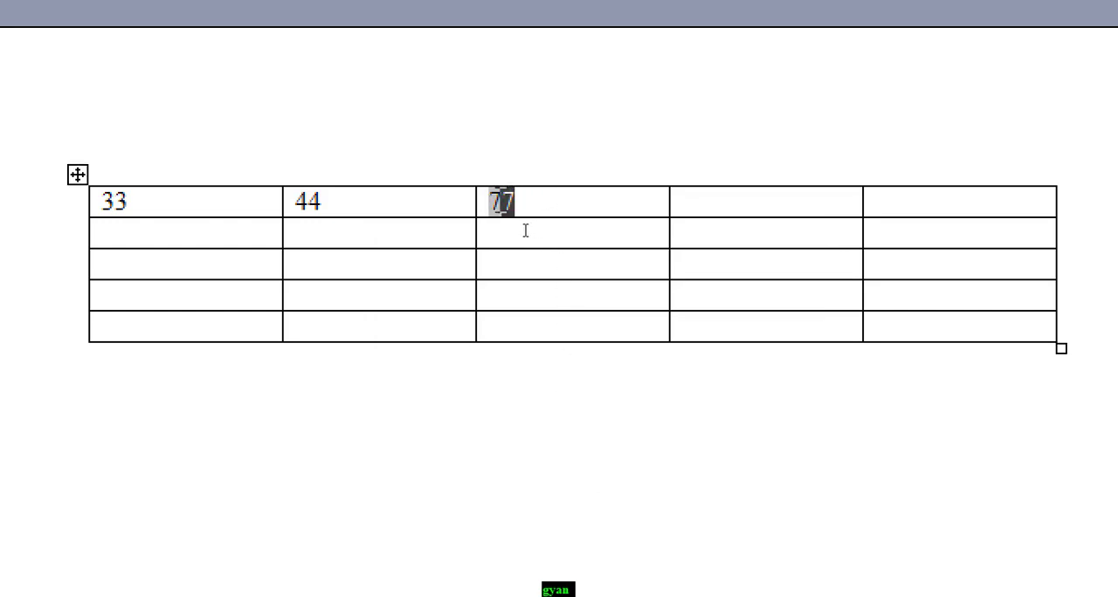
{"action": "left_click", "coordinate": [502, 201]}
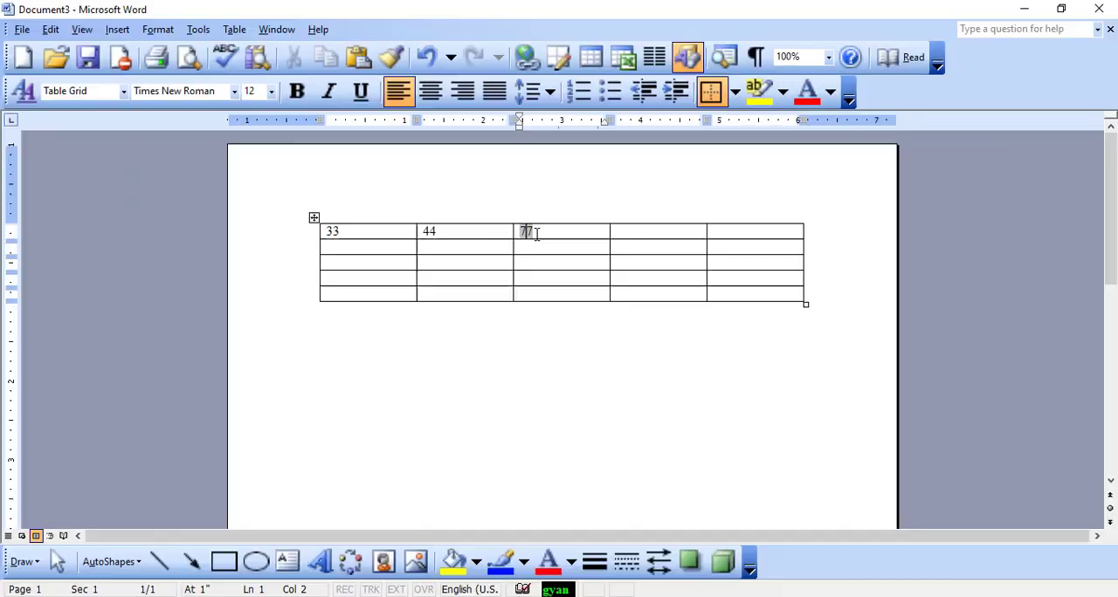
{"action": "left_click", "coordinate": [234, 29]}
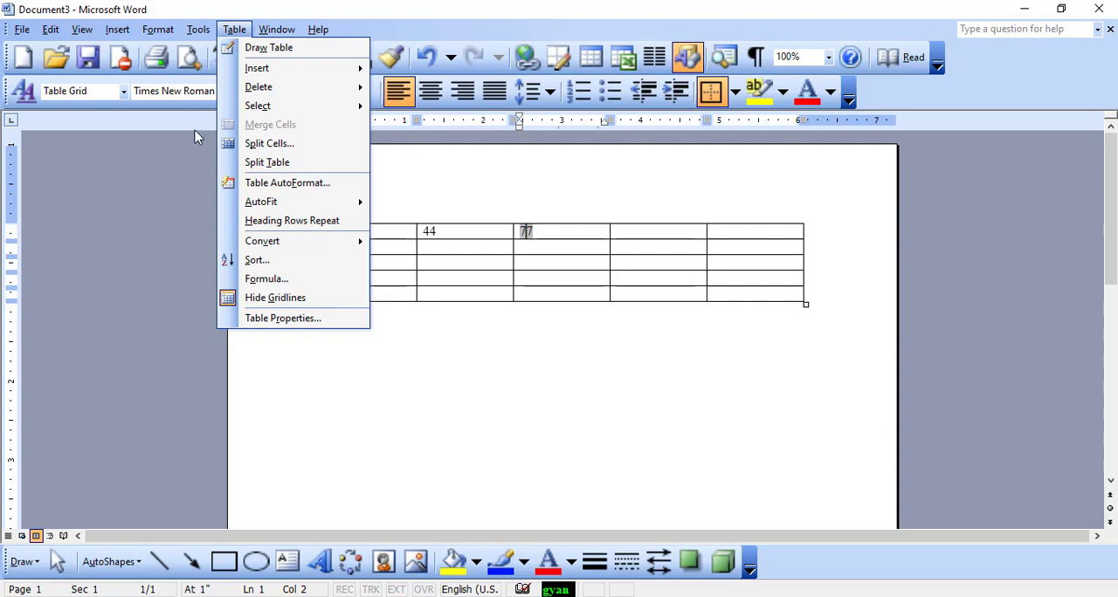
{"action": "mouse_move", "coordinate": [292, 35]}
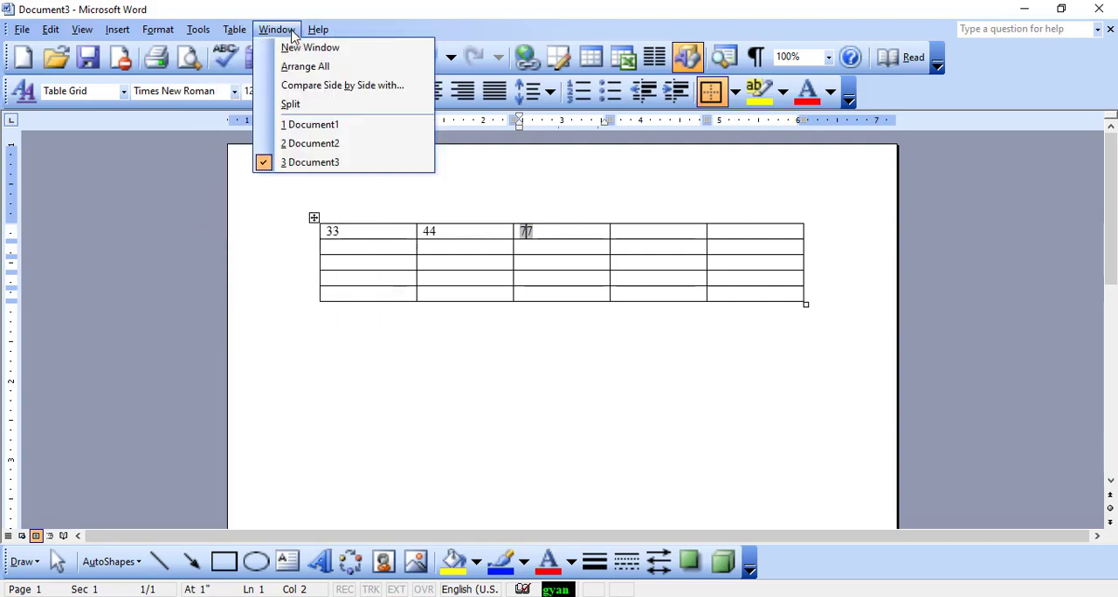
{"action": "left_click", "coordinate": [374, 194]}
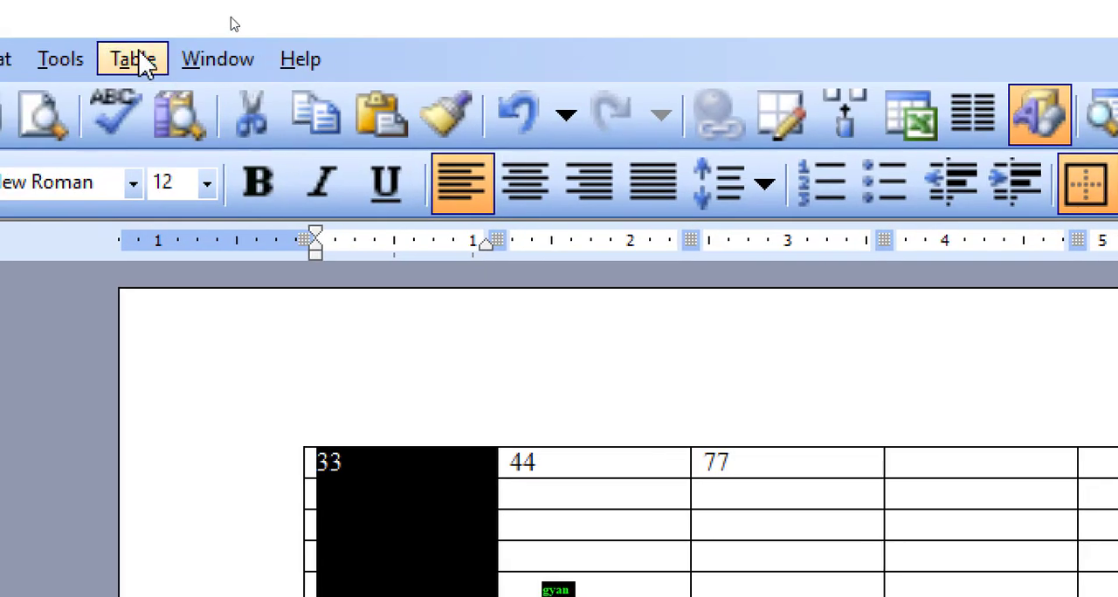
{"action": "left_click", "coordinate": [249, 61]}
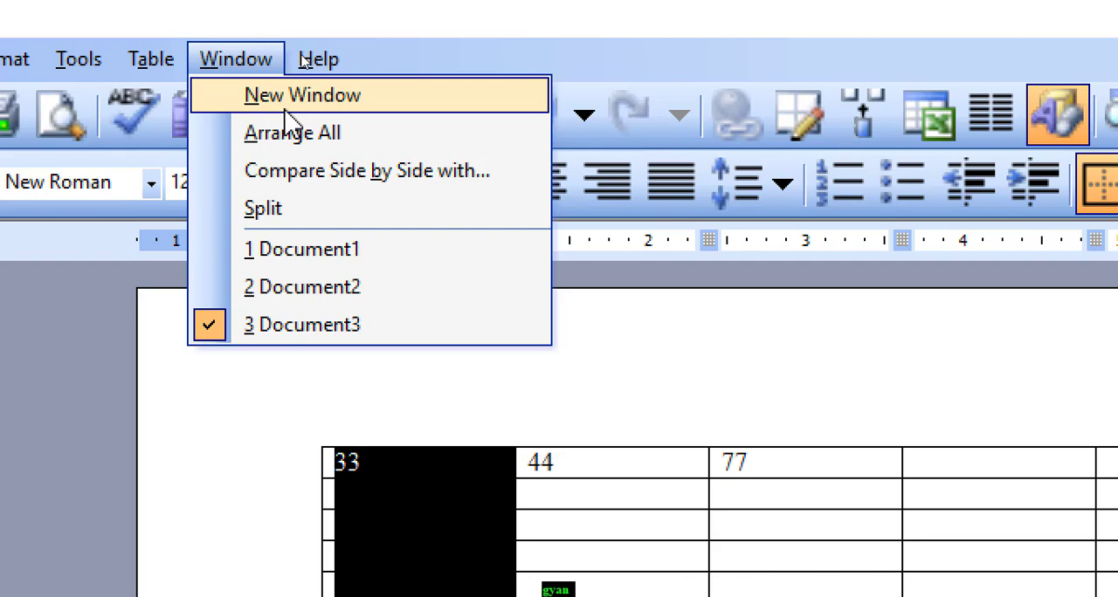
{"action": "left_click", "coordinate": [332, 371]}
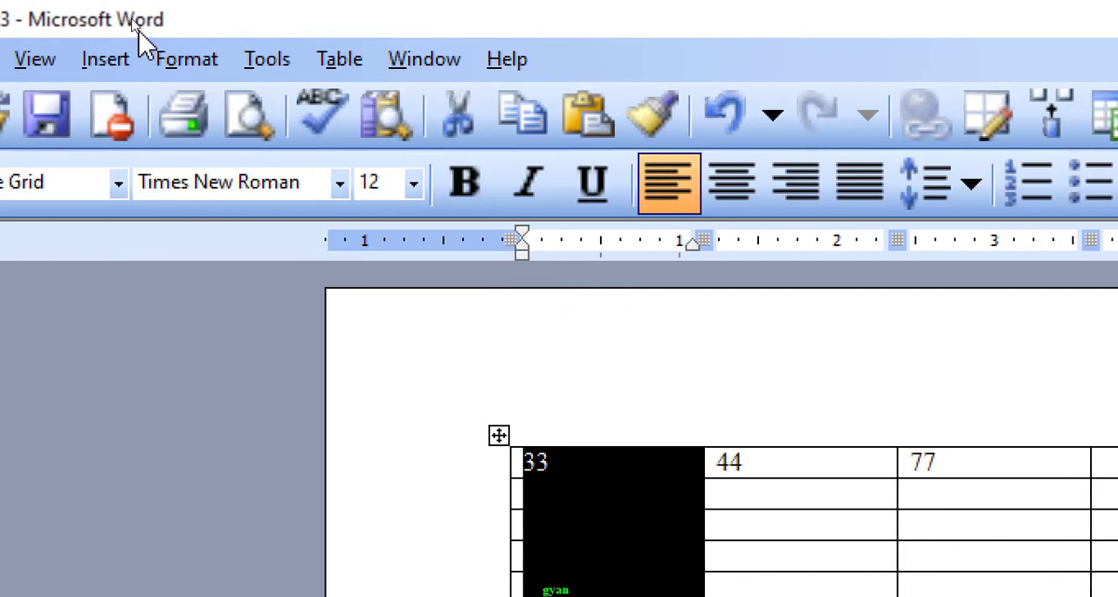
Create another blank document and enter the text "alt+w window menu" in it
{"action": "left_click", "coordinate": [32, 67]}
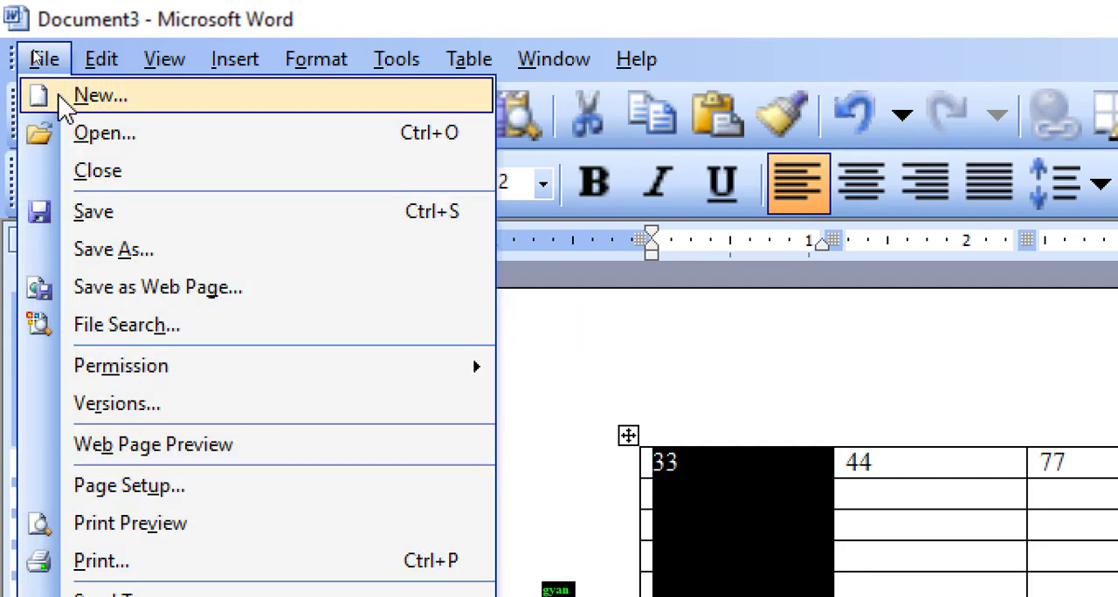
{"action": "left_click", "coordinate": [66, 101]}
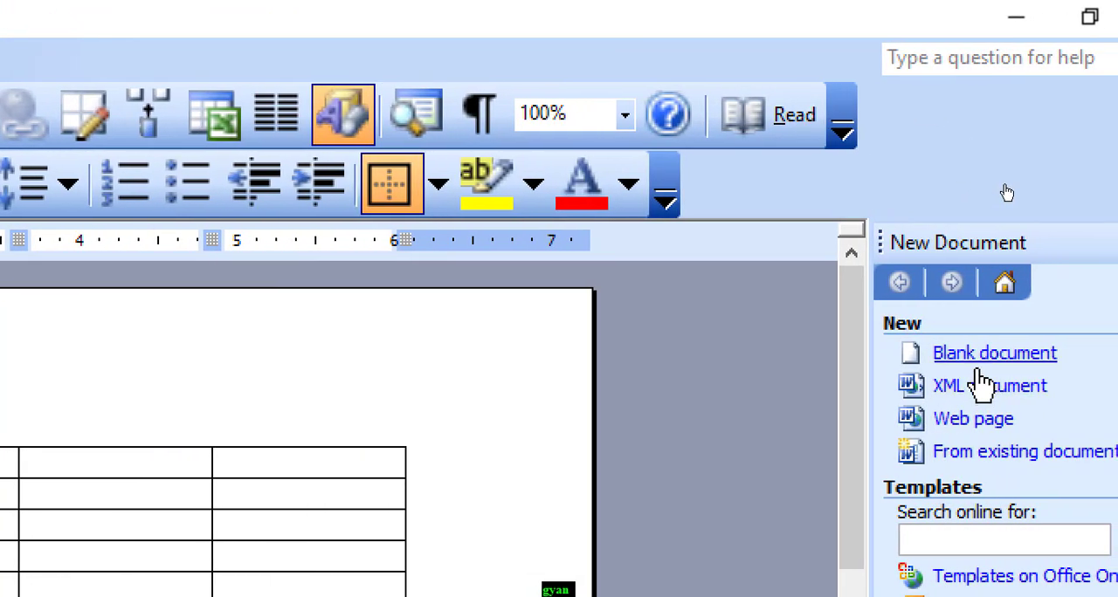
{"action": "left_click", "coordinate": [987, 357]}
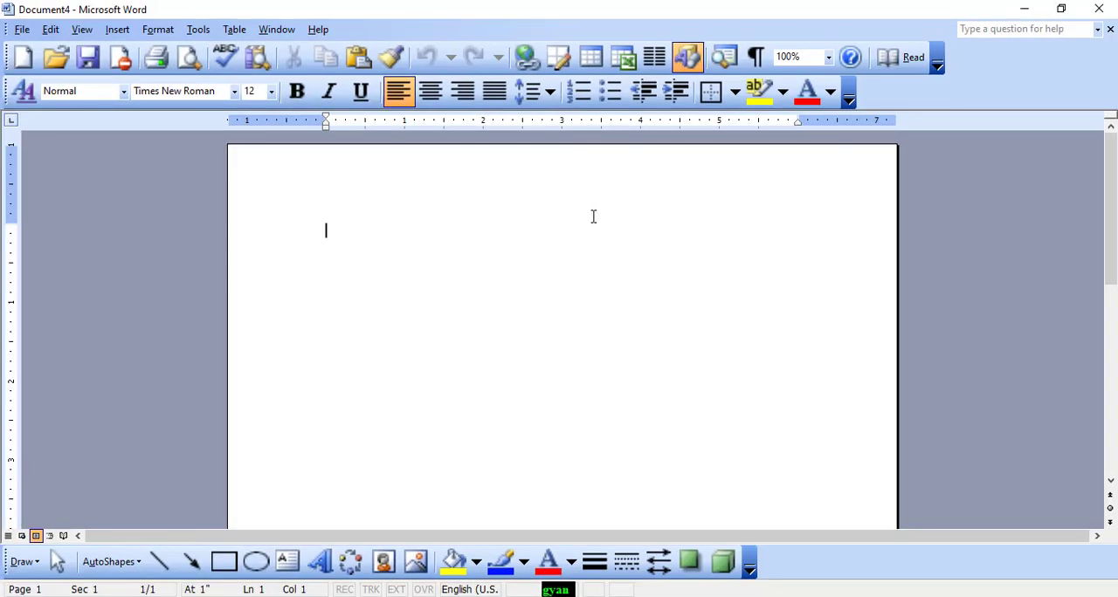
{"action": "type", "text": "alt"}
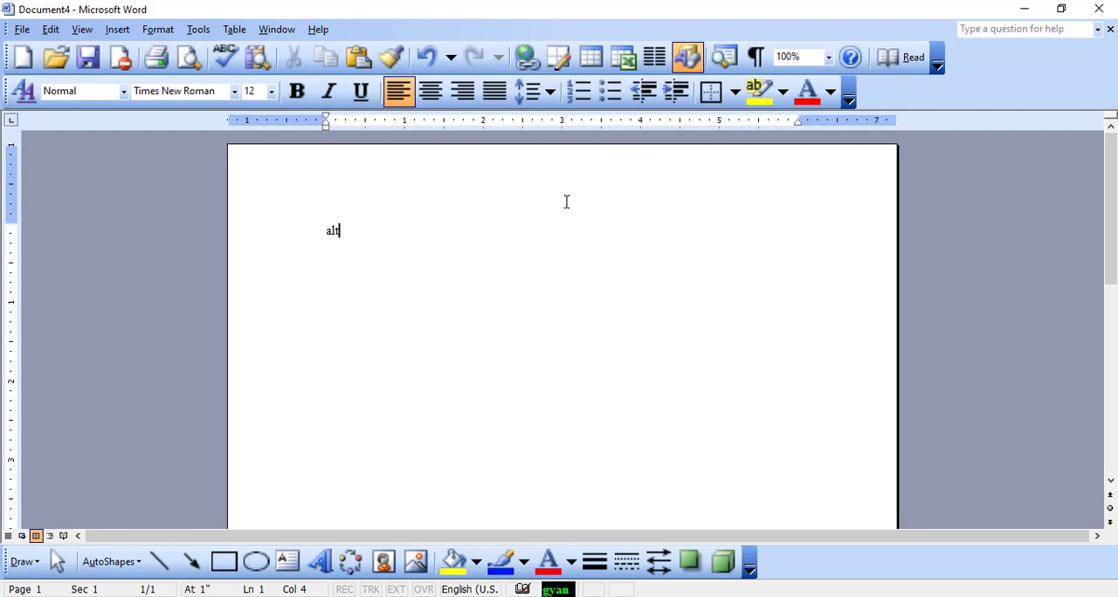
{"action": "type", "text": "+w  window menu"}
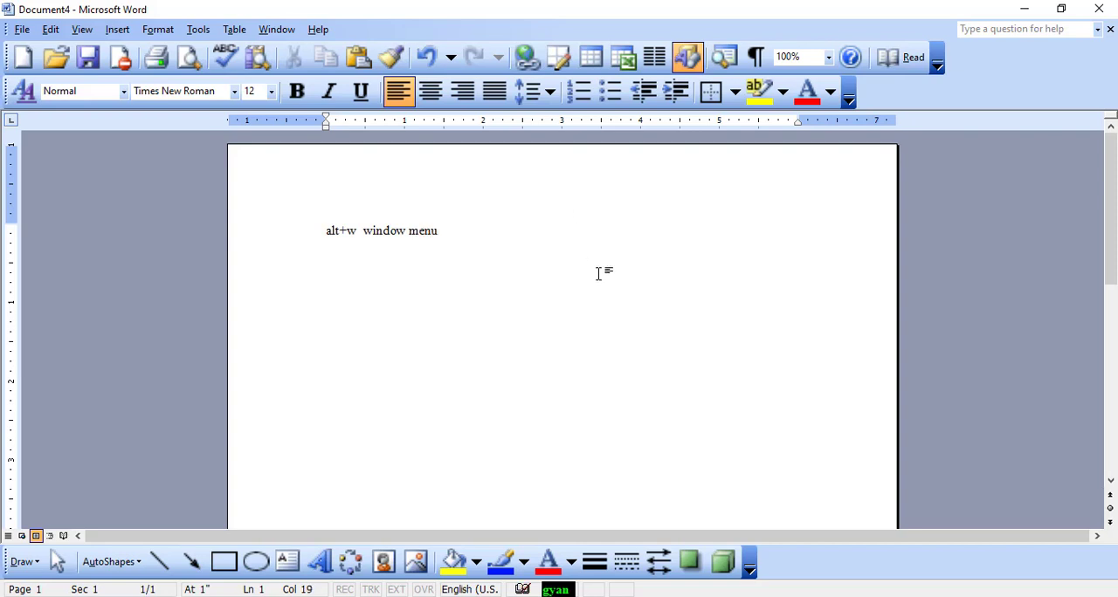
Enlarge the whole "alt+w window menu" line to 26 pt
{"action": "key", "text": "ctrl+a"}
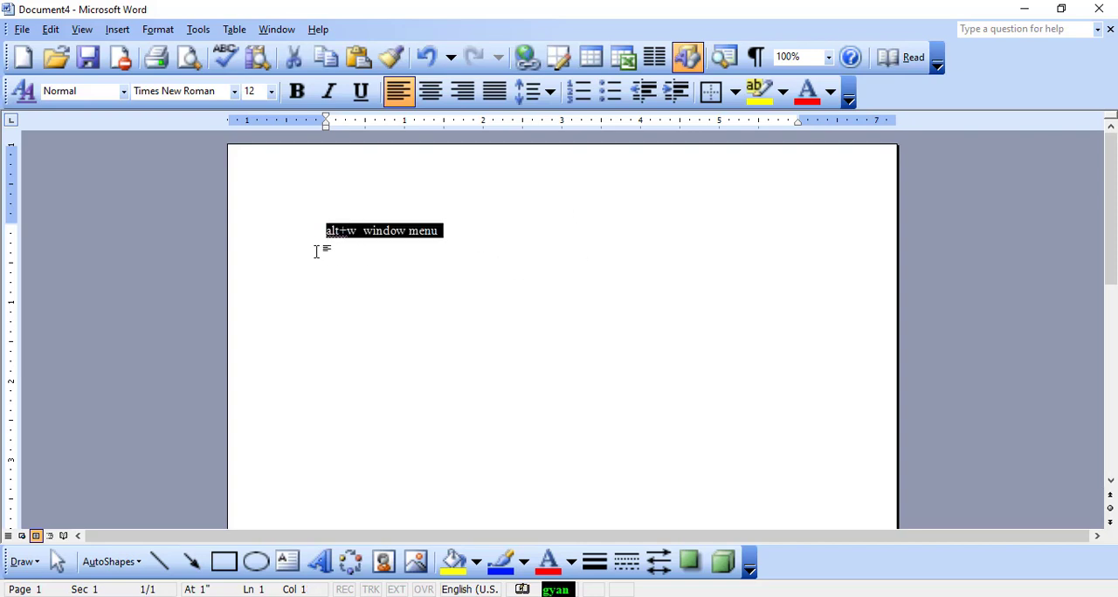
{"action": "key", "text": "ctrl+shift+period"}
{"action": "key", "text": "ctrl+shift+period"}
{"action": "key", "text": "ctrl+shift+period"}
{"action": "key", "text": "ctrl+shift+period"}
{"action": "key", "text": "ctrl+shift+period"}
{"action": "key", "text": "ctrl+shift+period"}
{"action": "key", "text": "ctrl+shift+period"}
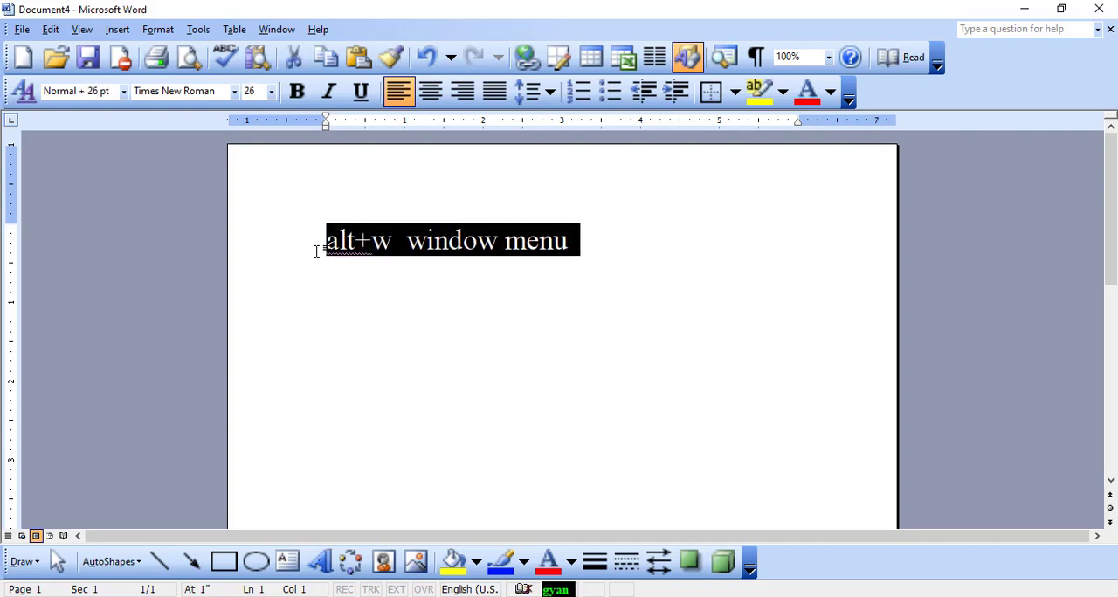
{"action": "left_click", "coordinate": [436, 253]}
Open two additional windows of the current document
{"action": "left_click", "coordinate": [276, 38]}
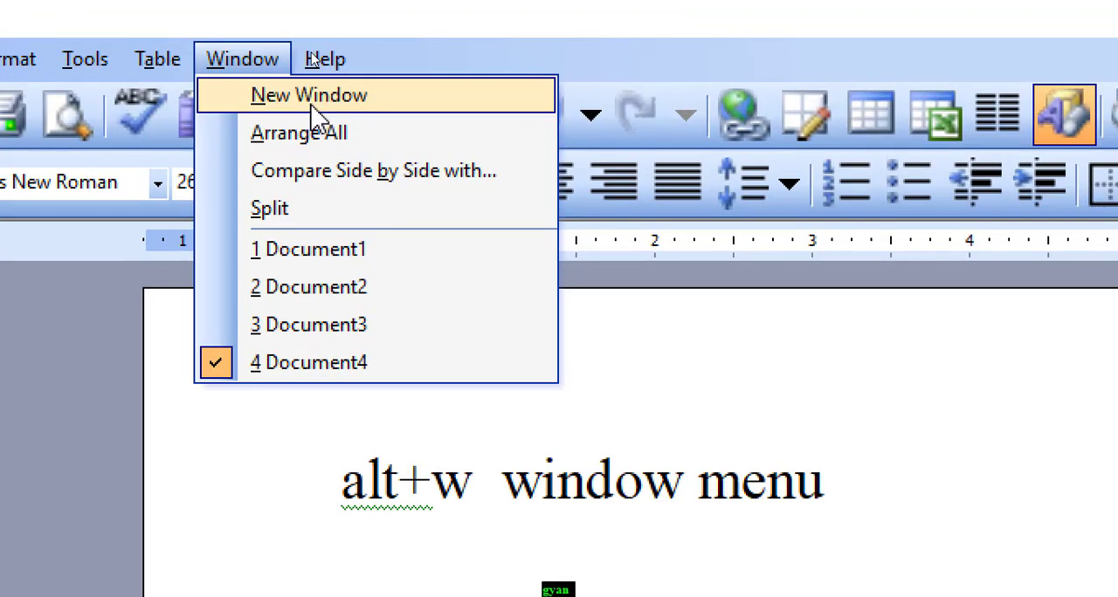
{"action": "left_click", "coordinate": [312, 96]}
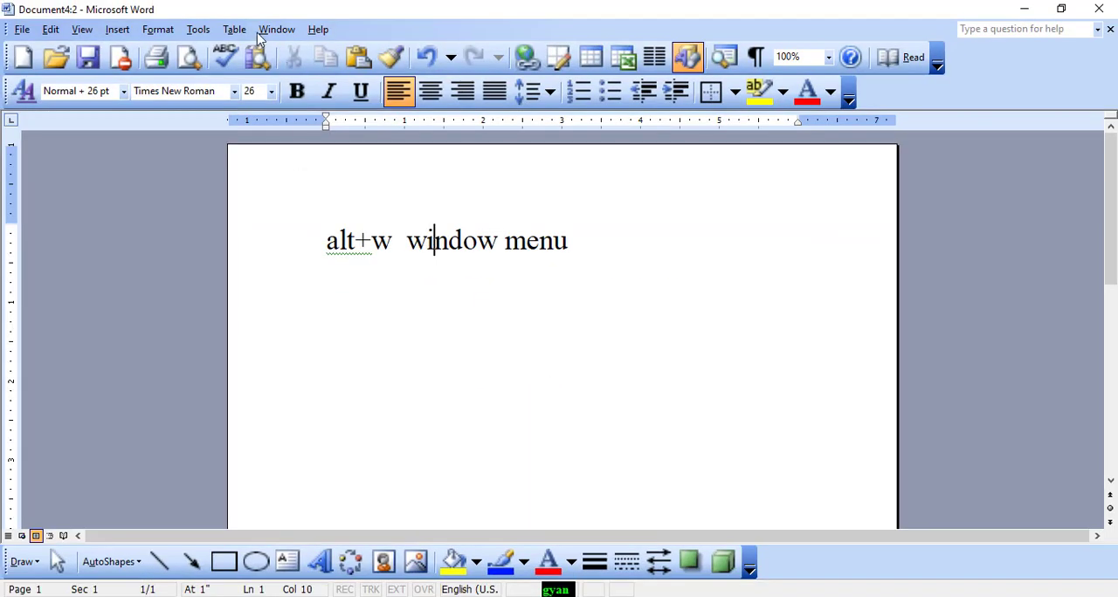
{"action": "key", "text": "alt+w"}
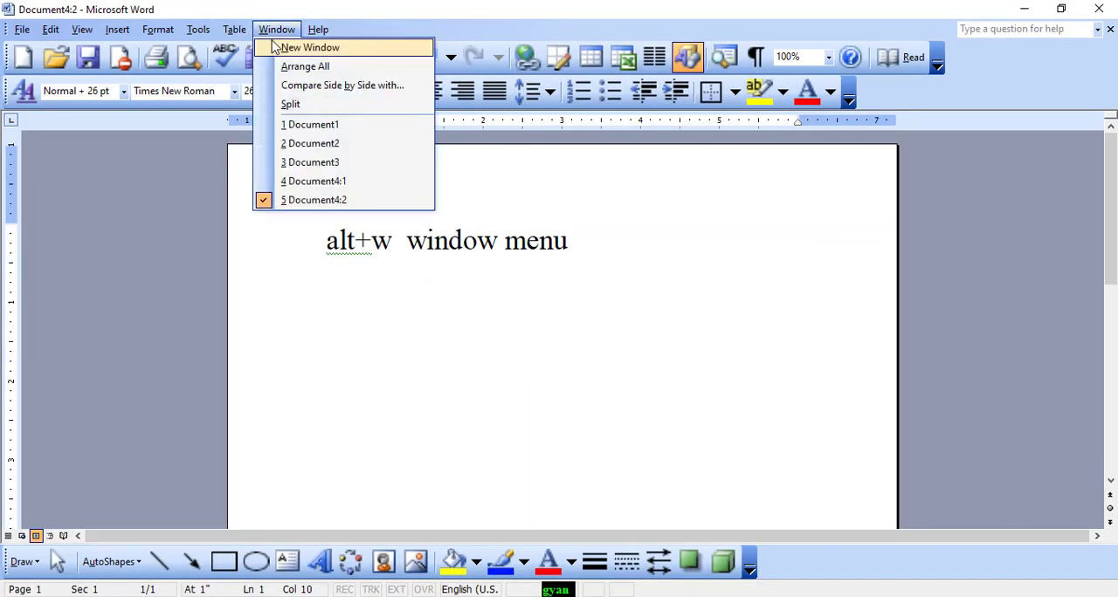
{"action": "left_click", "coordinate": [288, 45]}
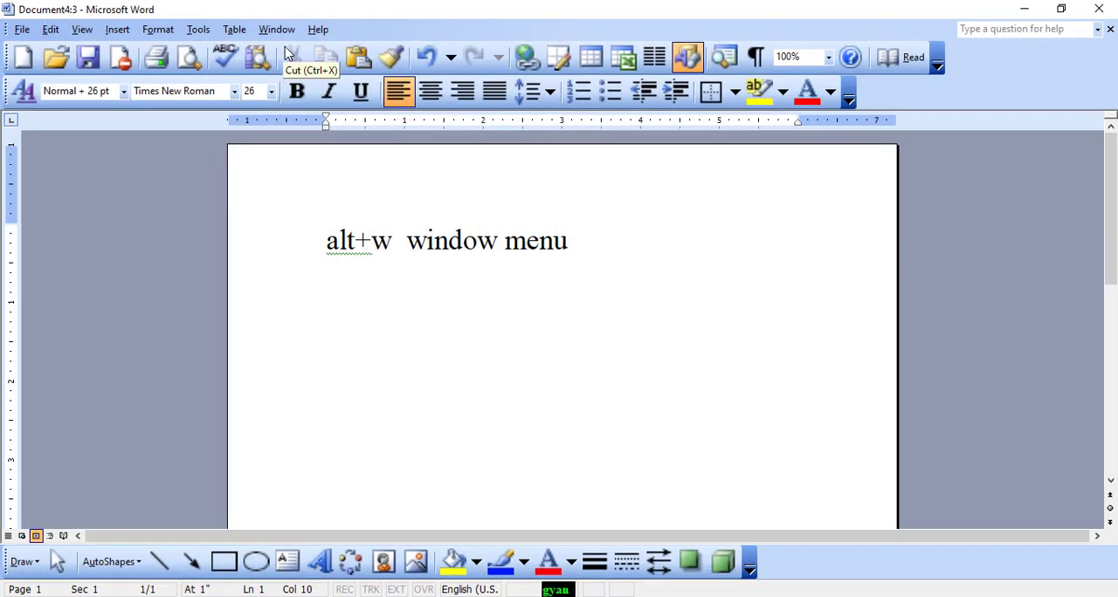
Arrange all open document windows on the screen, and maximize the Document4:3 window
{"action": "key", "text": "alt+w"}
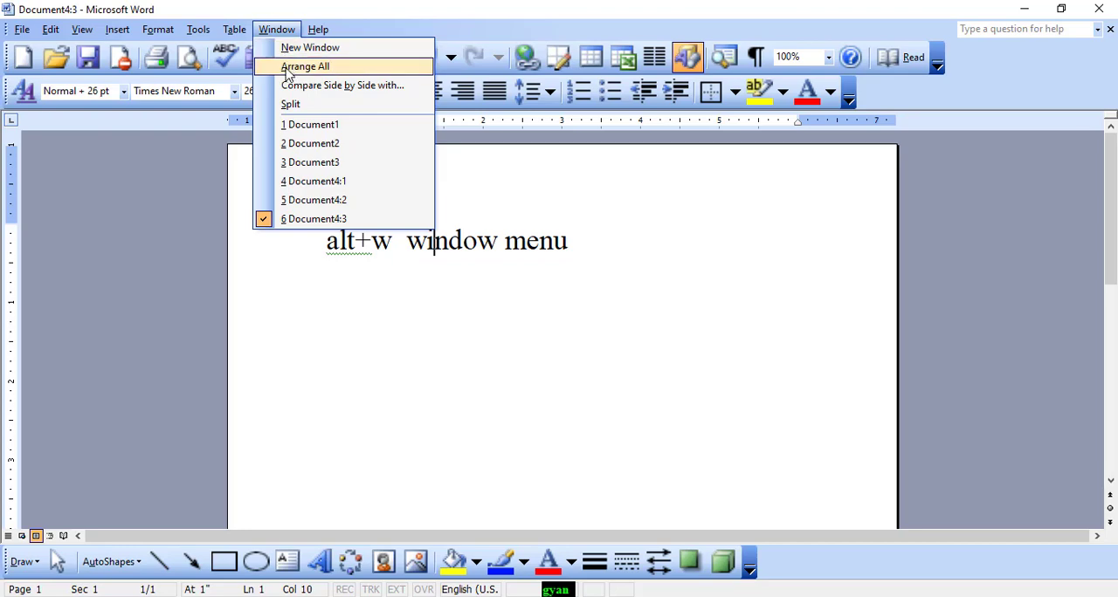
{"action": "left_click", "coordinate": [287, 69]}
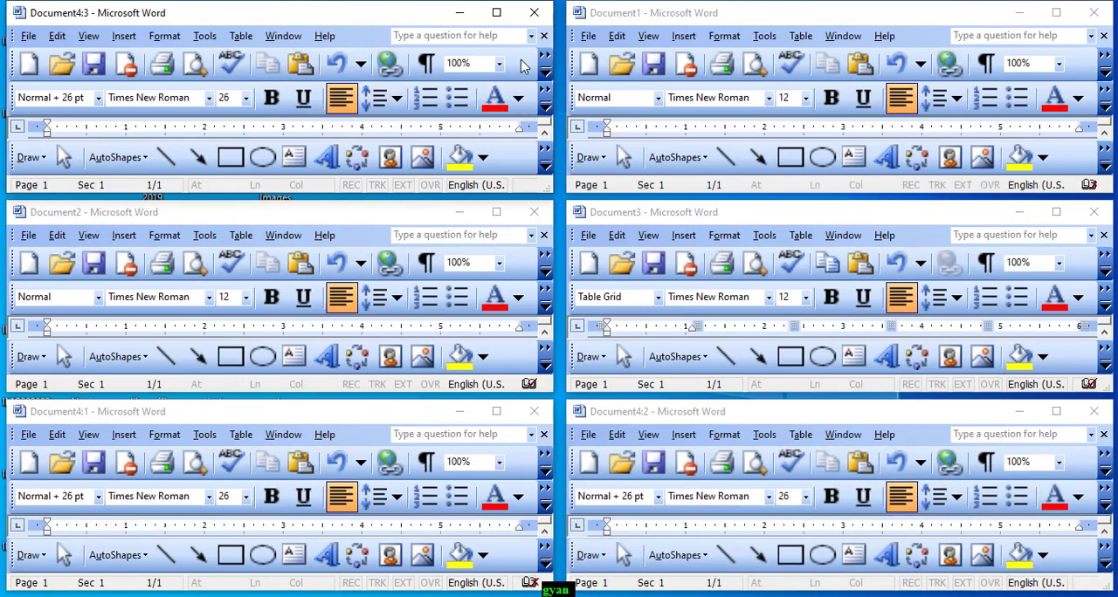
{"action": "left_click", "coordinate": [496, 13]}
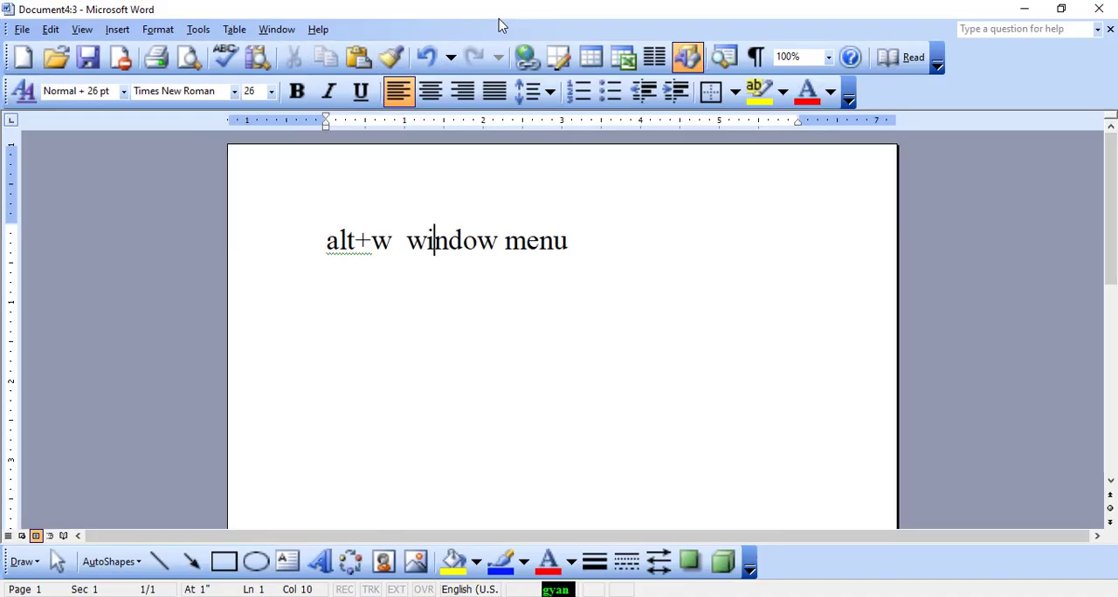
Compare the Document4:3 window side by side with Document4:1
{"action": "left_click", "coordinate": [276, 30]}
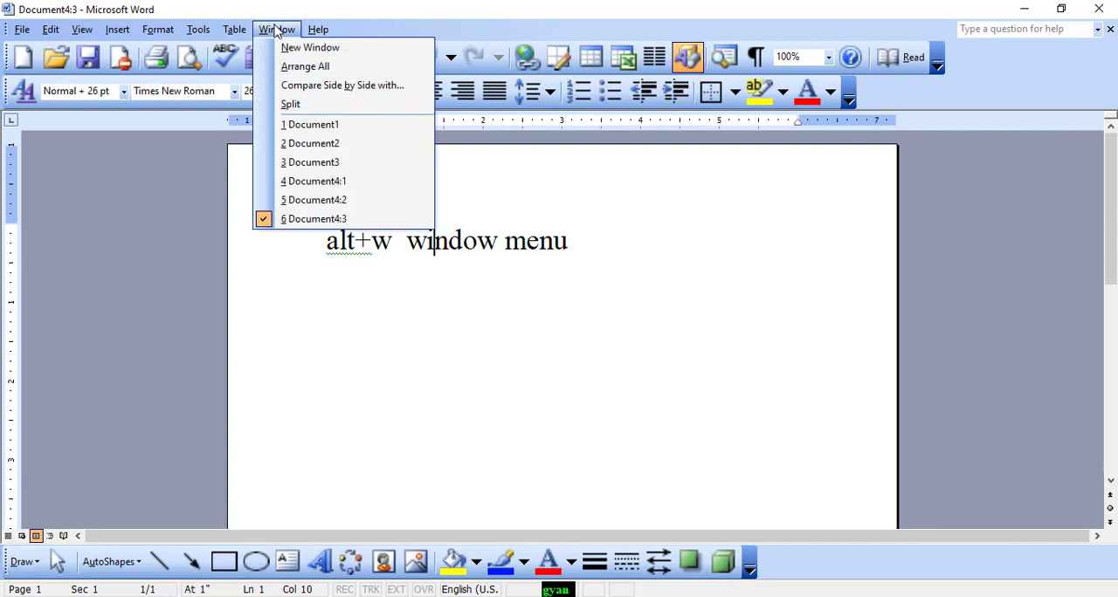
{"action": "left_click", "coordinate": [302, 86]}
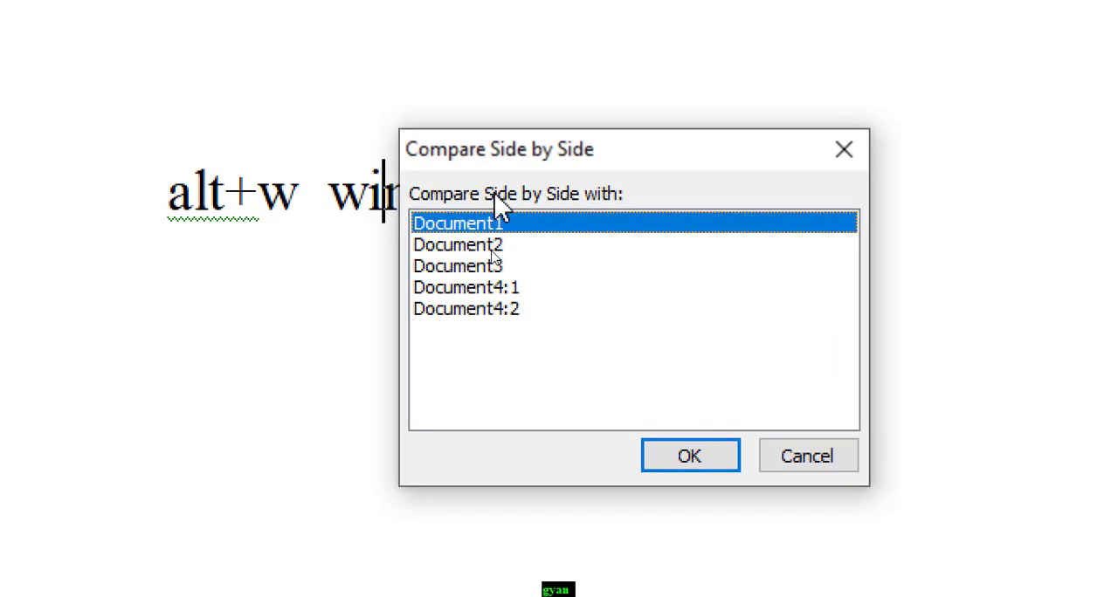
{"action": "left_click", "coordinate": [483, 291]}
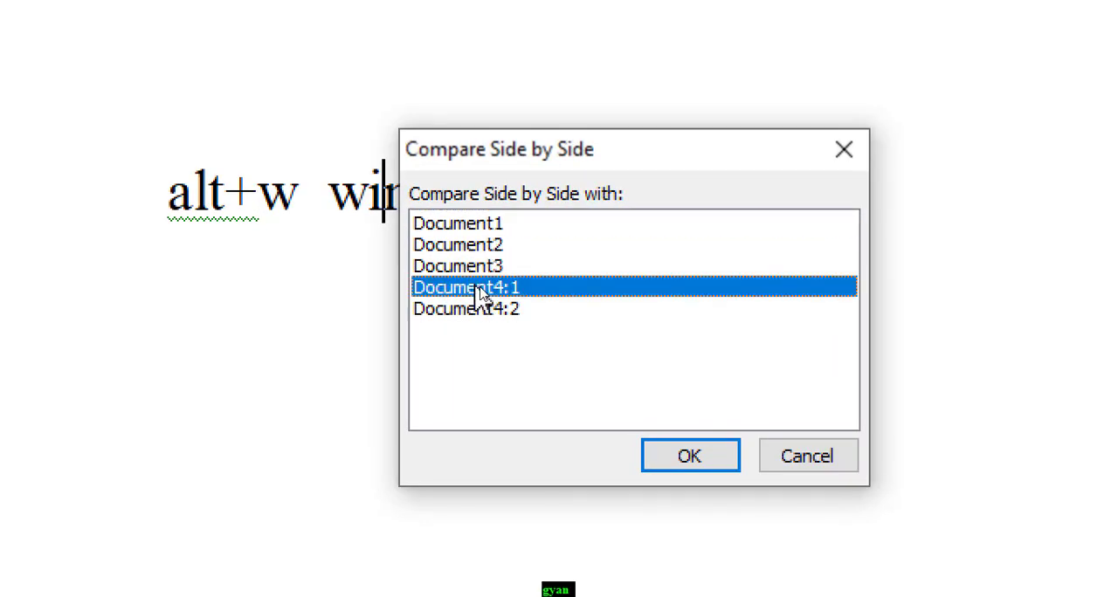
{"action": "left_click", "coordinate": [706, 464]}
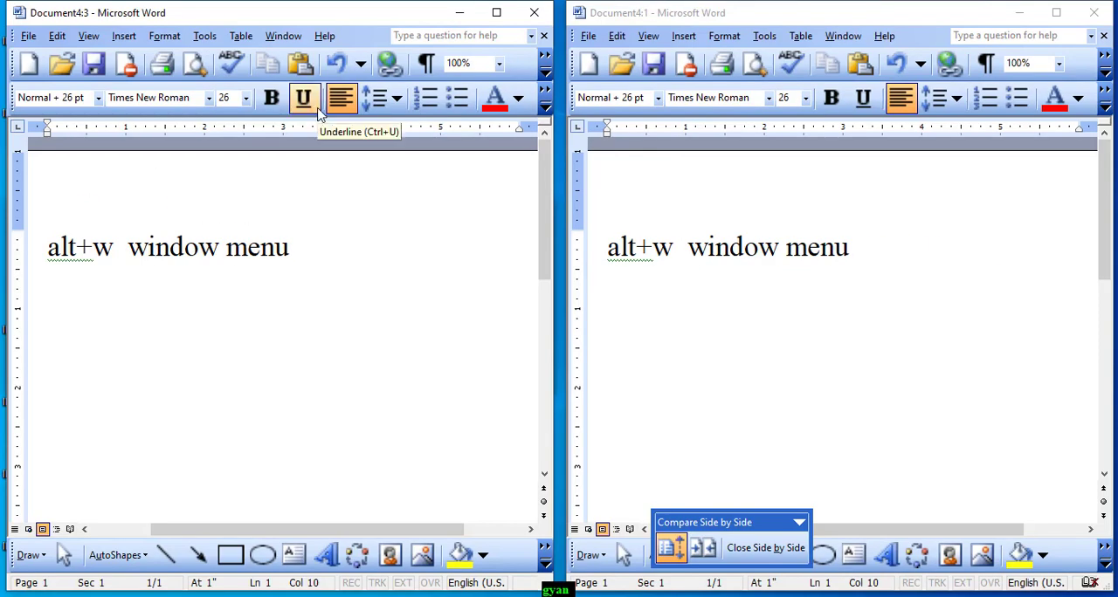
{"action": "left_click", "coordinate": [242, 36]}
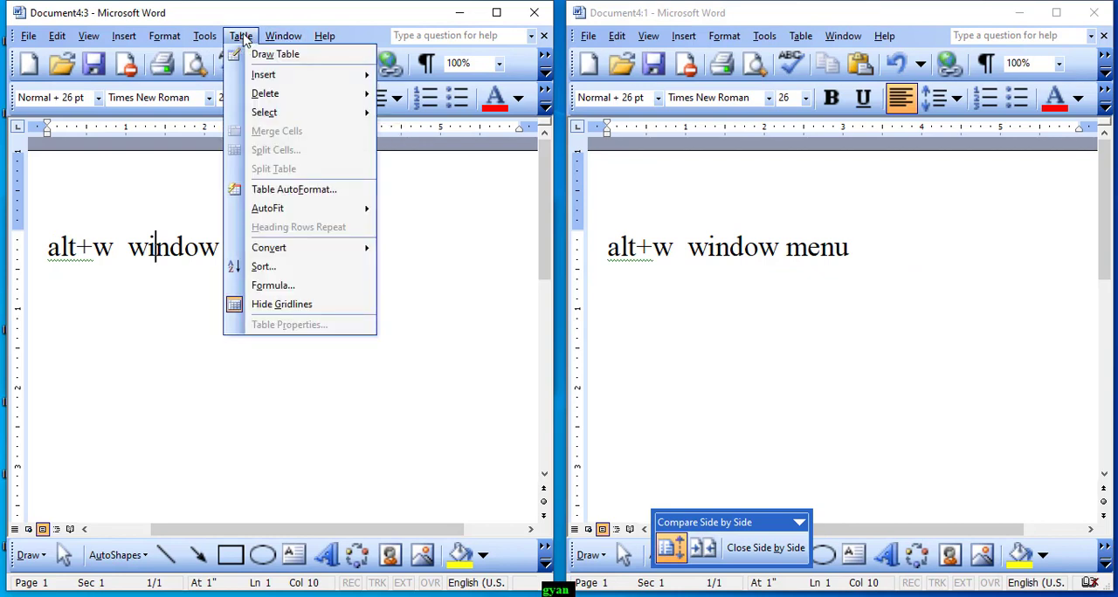
{"action": "mouse_move", "coordinate": [275, 41]}
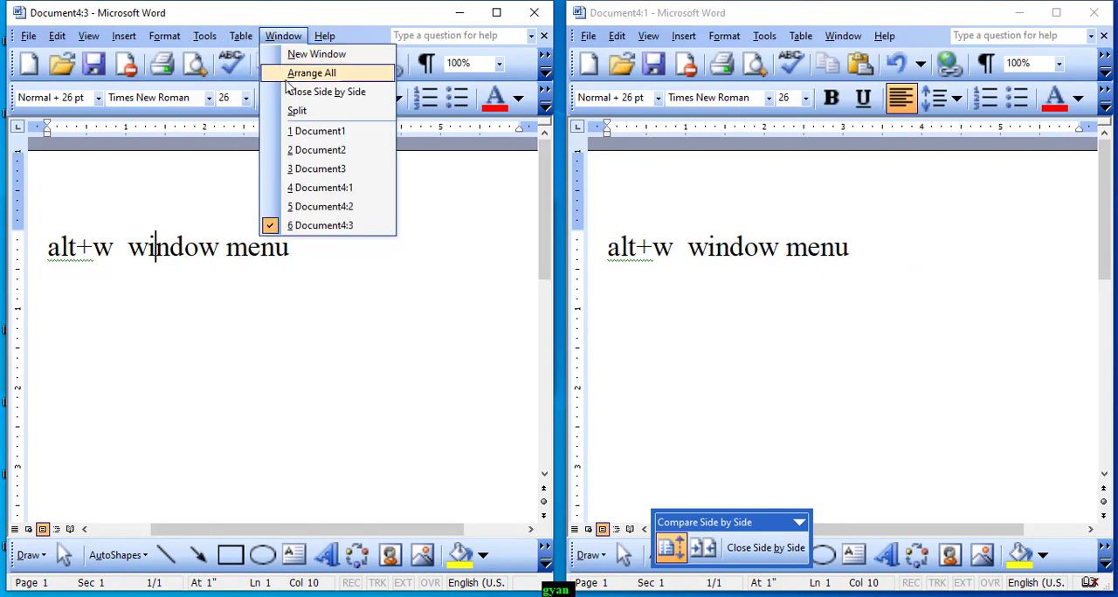
{"action": "left_click", "coordinate": [437, 51]}
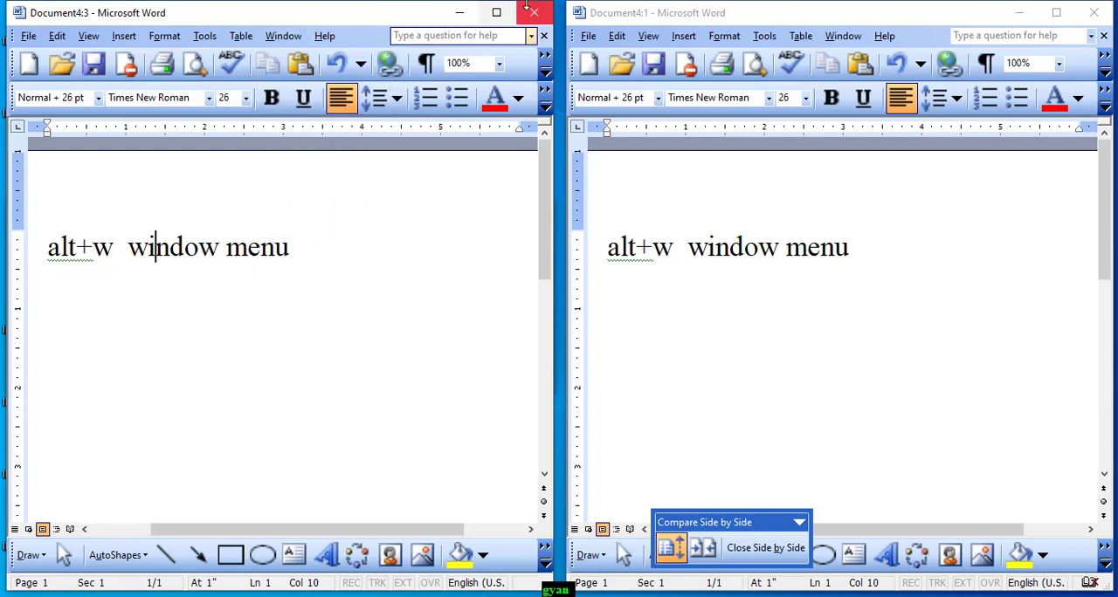
Maximize the Document4:3 window and split it into two panes, with the divider low on the page
{"action": "left_click", "coordinate": [499, 13]}
{"action": "key", "text": "Left"}
{"action": "key", "text": "Left"}
{"action": "key", "text": "Left"}
{"action": "key", "text": "Left"}
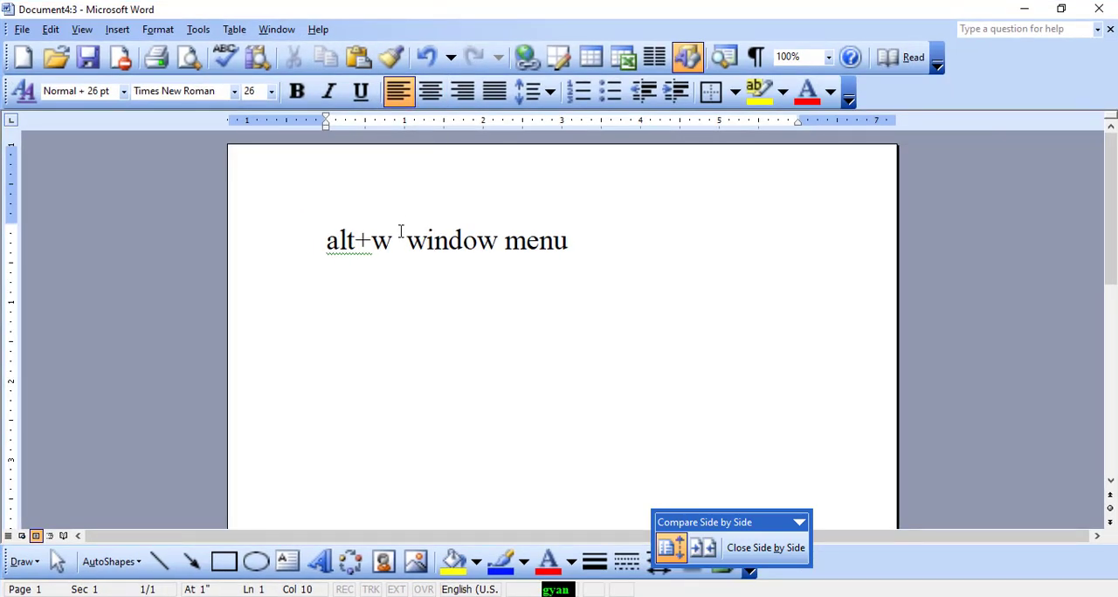
{"action": "left_click", "coordinate": [287, 32]}
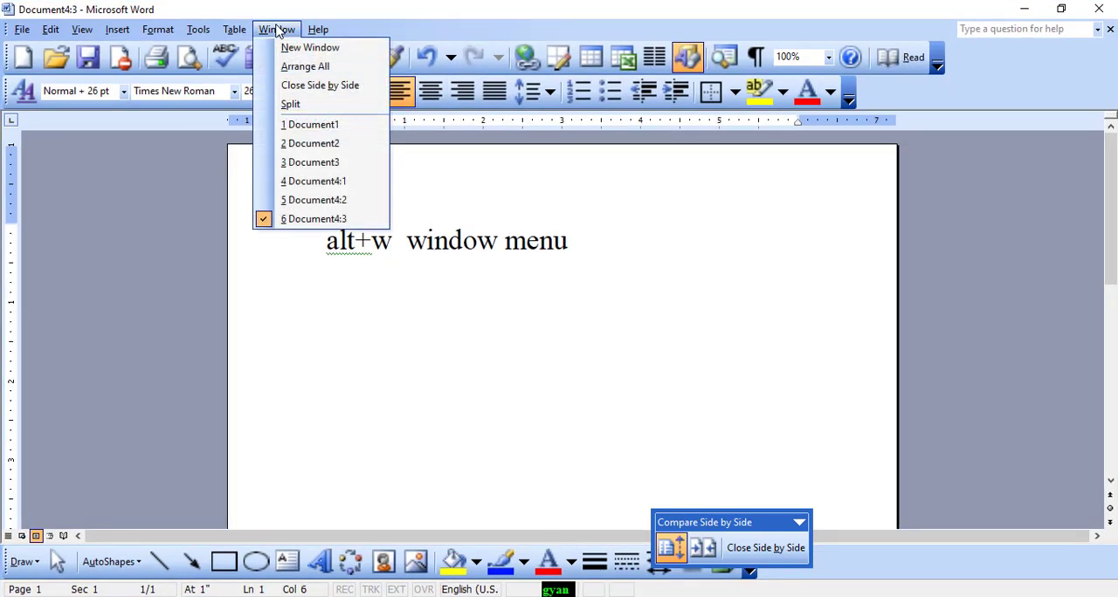
{"action": "left_click", "coordinate": [291, 105]}
{"action": "left_click", "coordinate": [507, 428]}
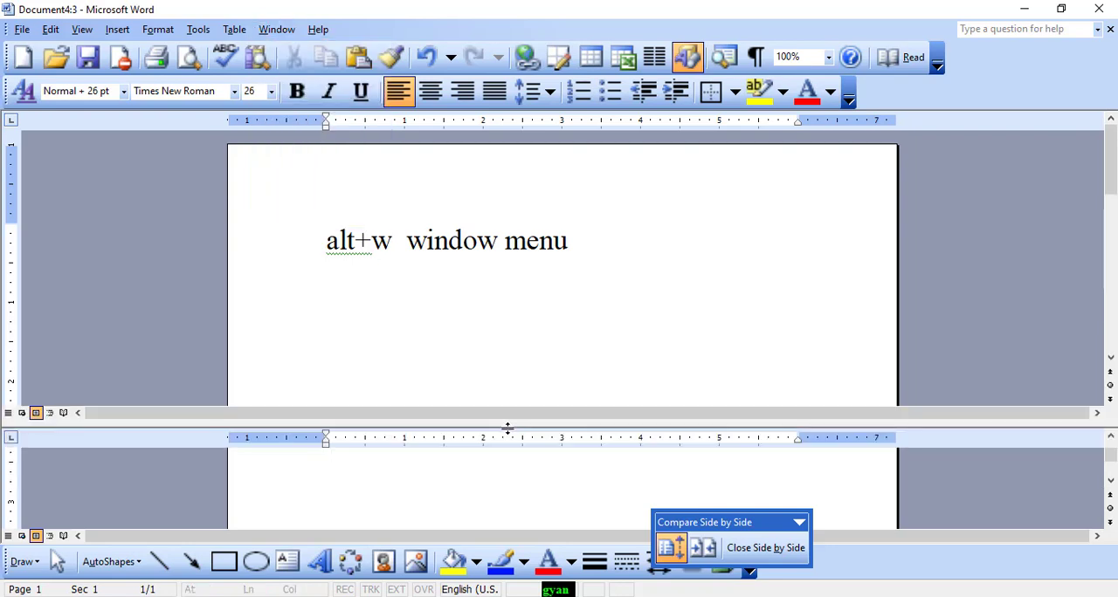
{"action": "left_click_drag", "start_coordinate": [1111, 181], "coordinate": [1092, 290]}
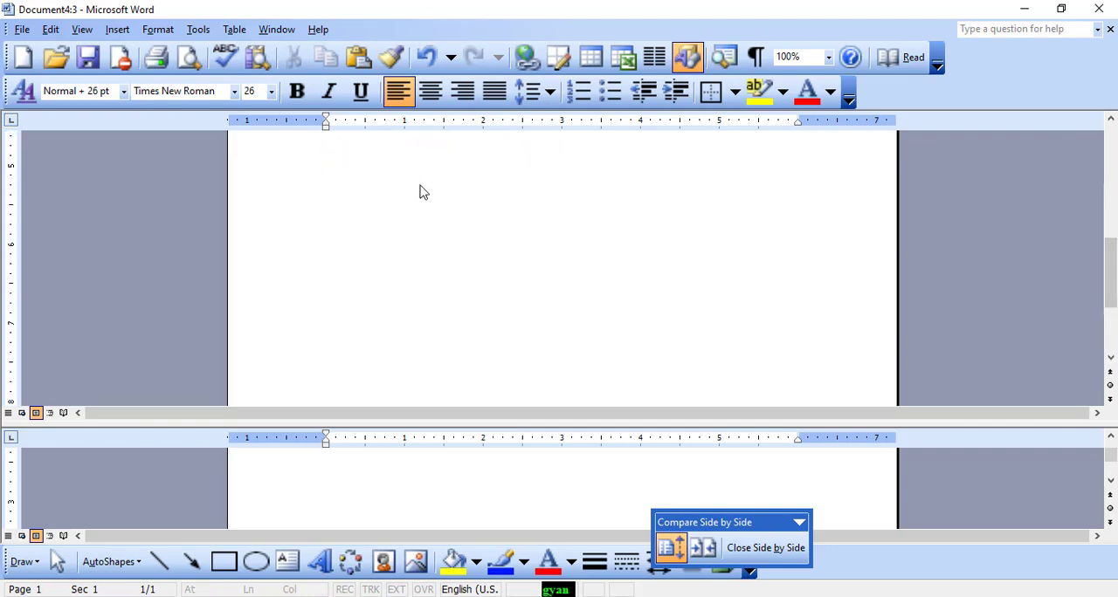
Remove the split from the Document4:3 window and return to the start of the page
{"action": "left_click", "coordinate": [276, 29]}
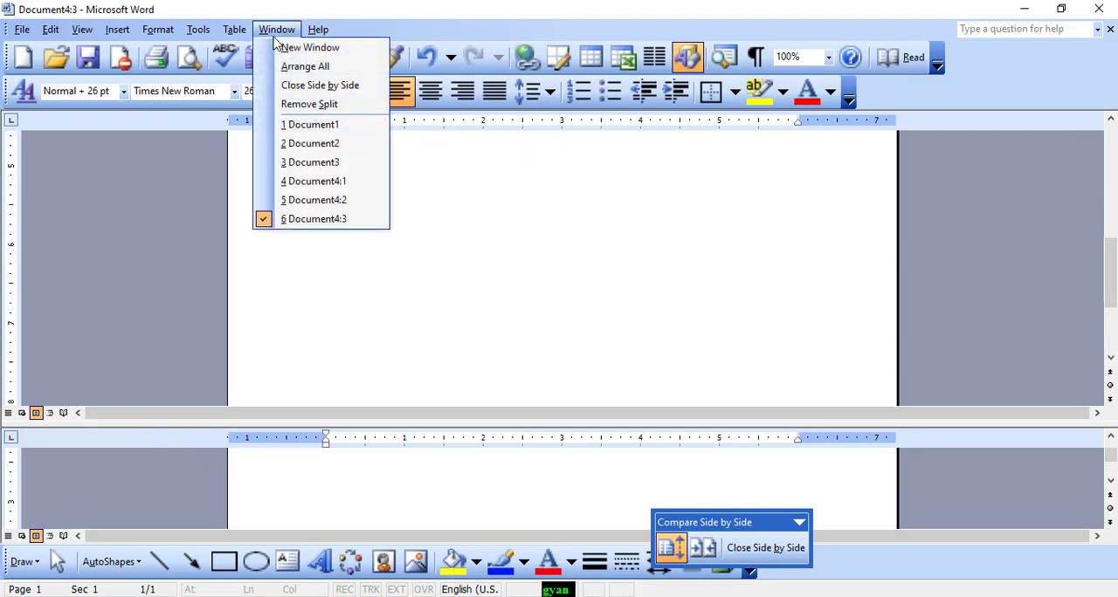
{"action": "left_click", "coordinate": [308, 106]}
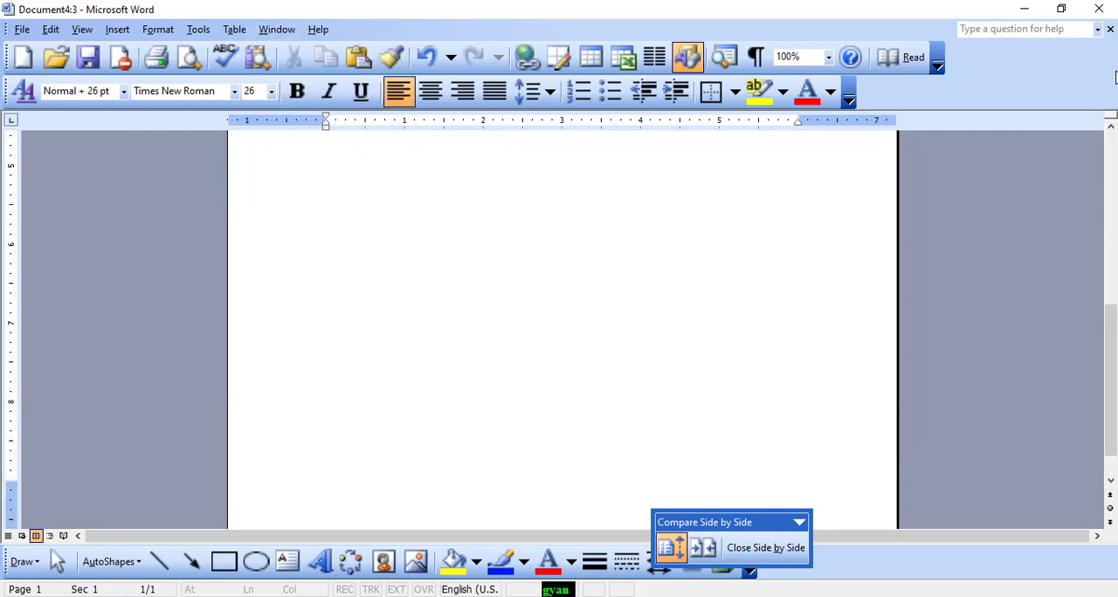
{"action": "left_click_drag", "start_coordinate": [1112, 320], "coordinate": [1112, 144]}
{"action": "left_click", "coordinate": [272, 34]}
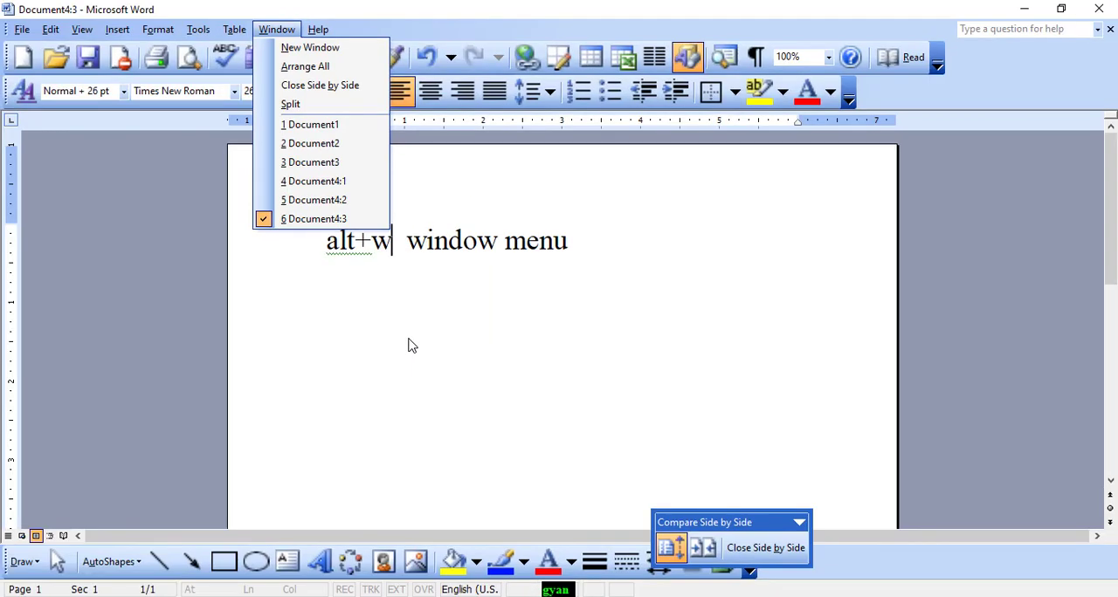
{"action": "left_click", "coordinate": [571, 196]}
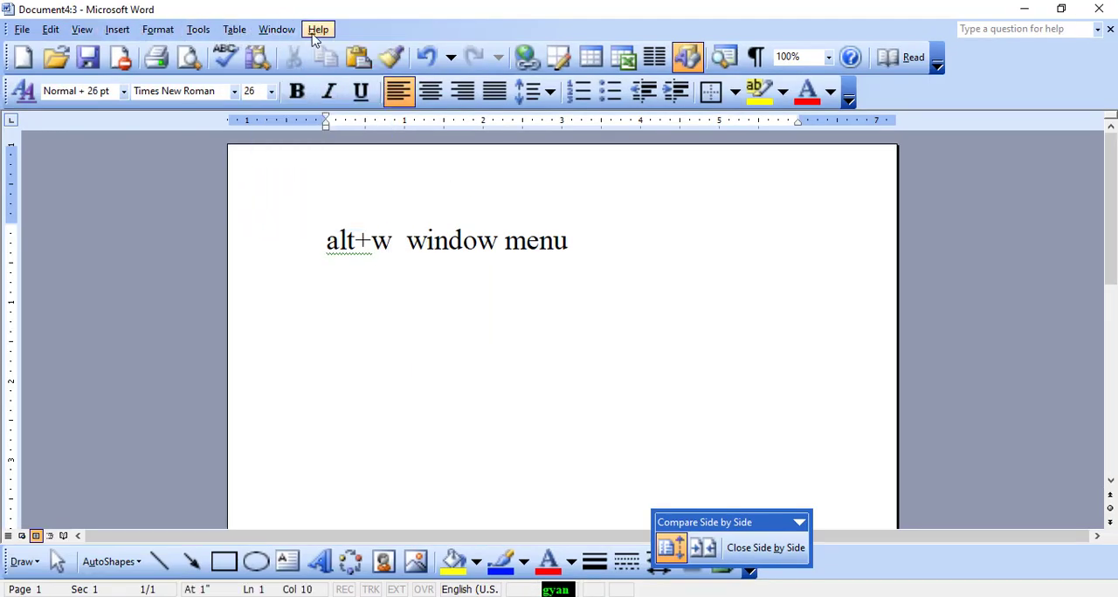
Add the text "alt+h" two lines below the "alt+w window menu" line
{"action": "left_click", "coordinate": [603, 248]}
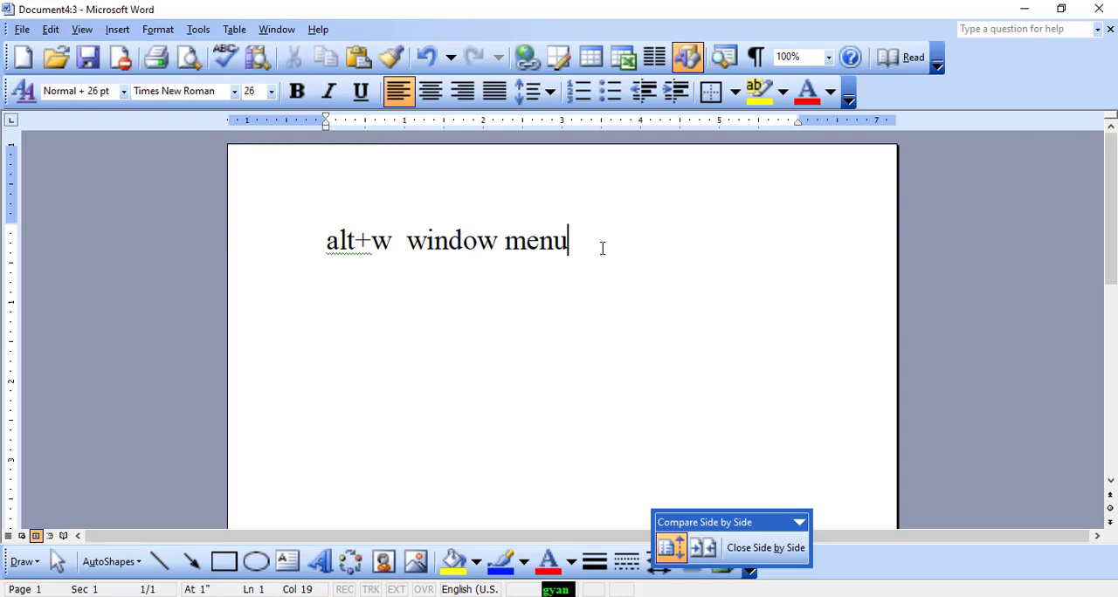
{"action": "key", "text": "Return"}
{"action": "key", "text": "Return"}
{"action": "type", "text": "alt"}
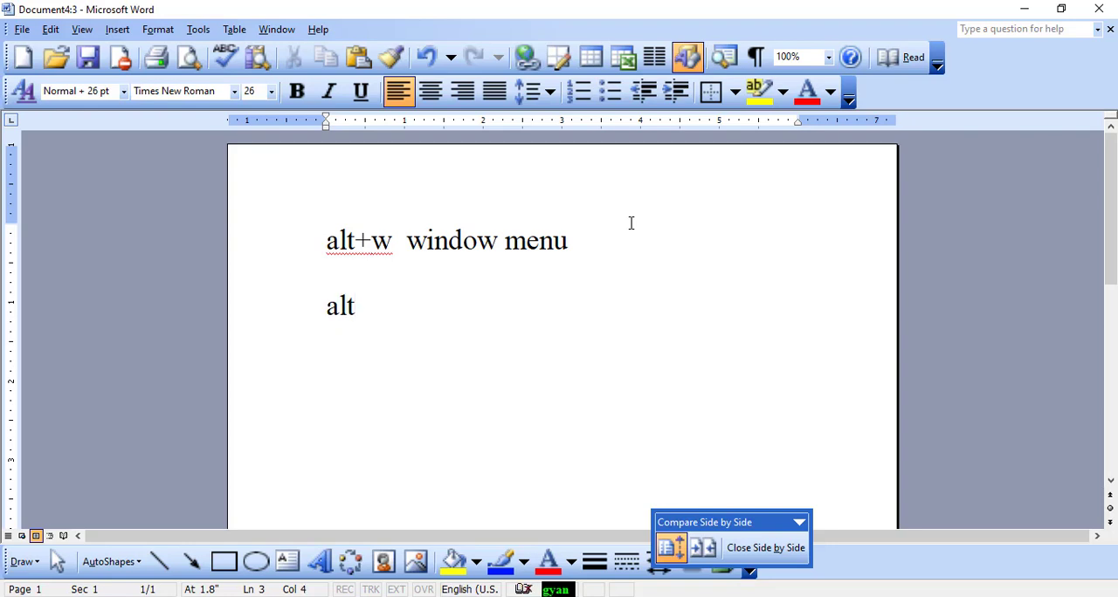
{"action": "type", "text": "+h"}
Enlarge the "alt+h" line to 90 pt
{"action": "left_click_drag", "start_coordinate": [407, 312], "coordinate": [256, 309]}
{"action": "key", "text": "ctrl+shift+period"}
{"action": "key", "text": "ctrl+shift+period"}
{"action": "key", "text": "ctrl+shift+period"}
{"action": "key", "text": "ctrl+shift+period"}
{"action": "key", "text": "ctrl+shift+period"}
{"action": "key", "text": "ctrl+shift+period"}
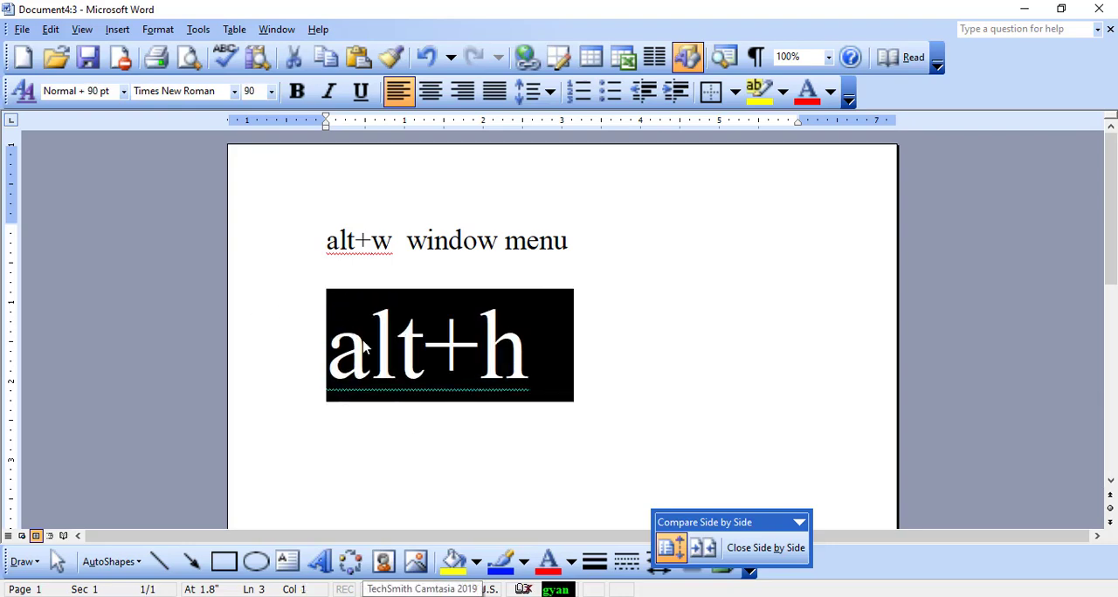
Capitalize the first letter of the large text so that it reads "Alt+h"
{"action": "left_click", "coordinate": [367, 345]}
{"action": "key", "text": "BackSpace"}
{"action": "type", "text": "A"}
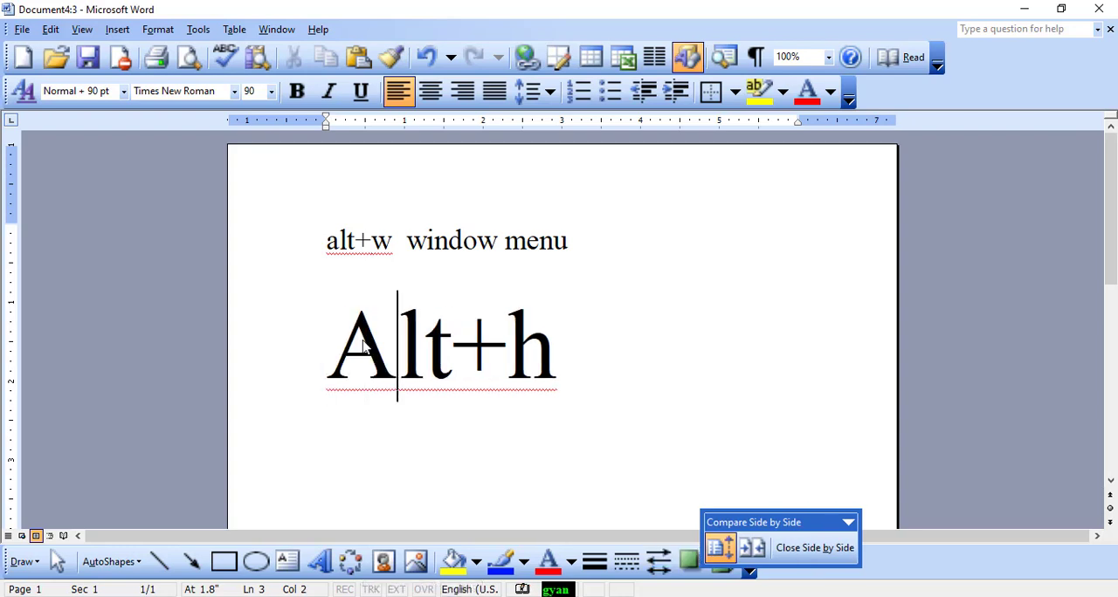
{"action": "key", "text": "End"}
{"action": "left_click", "coordinate": [232, 344]}
{"action": "left_click", "coordinate": [591, 217]}
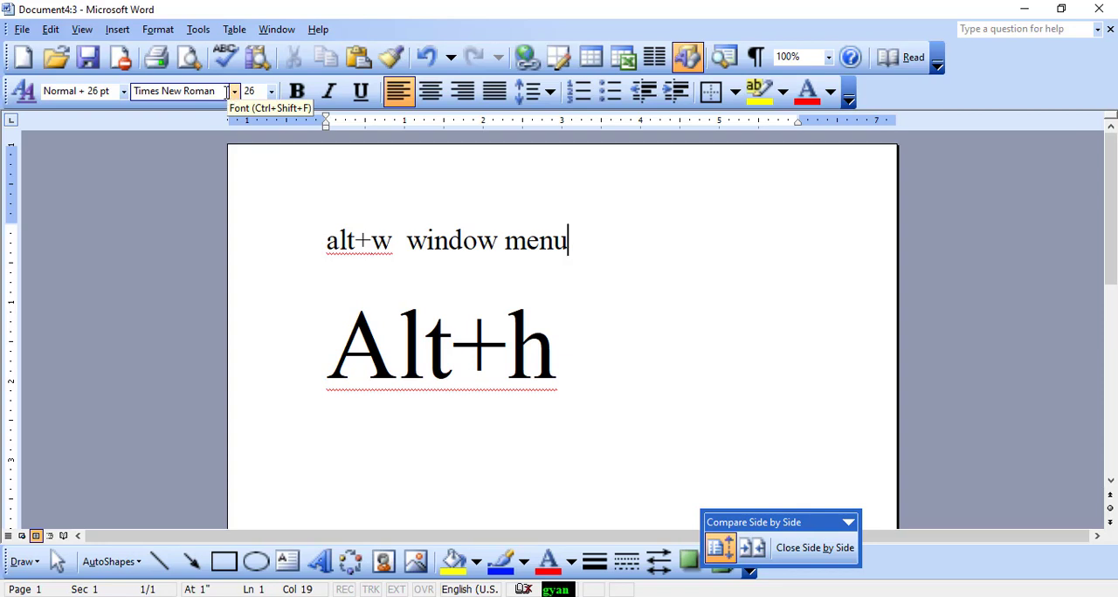
{"action": "key", "text": "alt"}
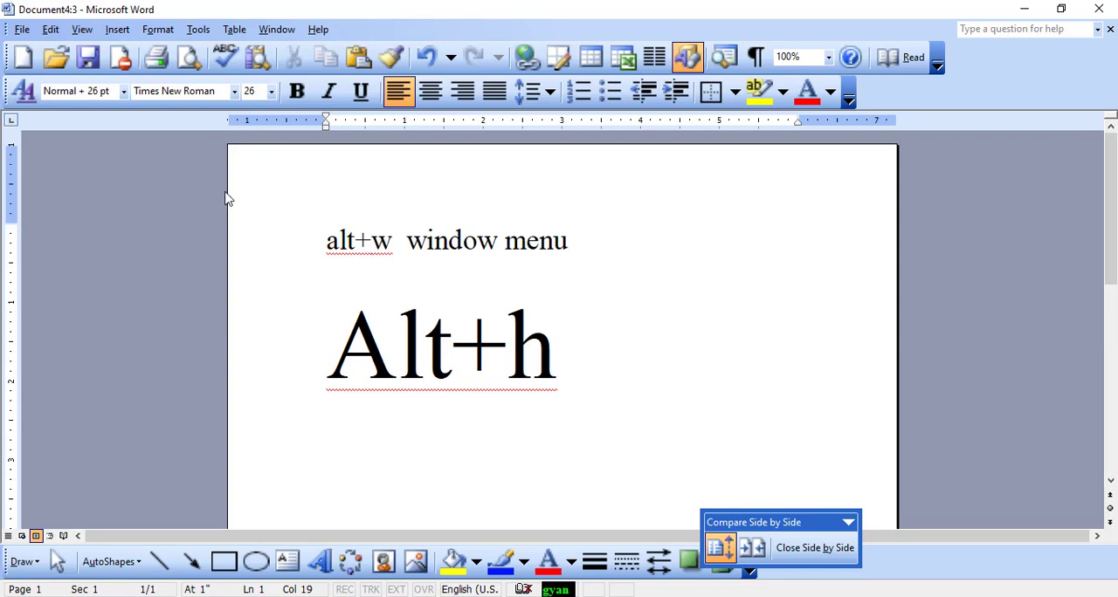
{"action": "key", "text": "Home"}
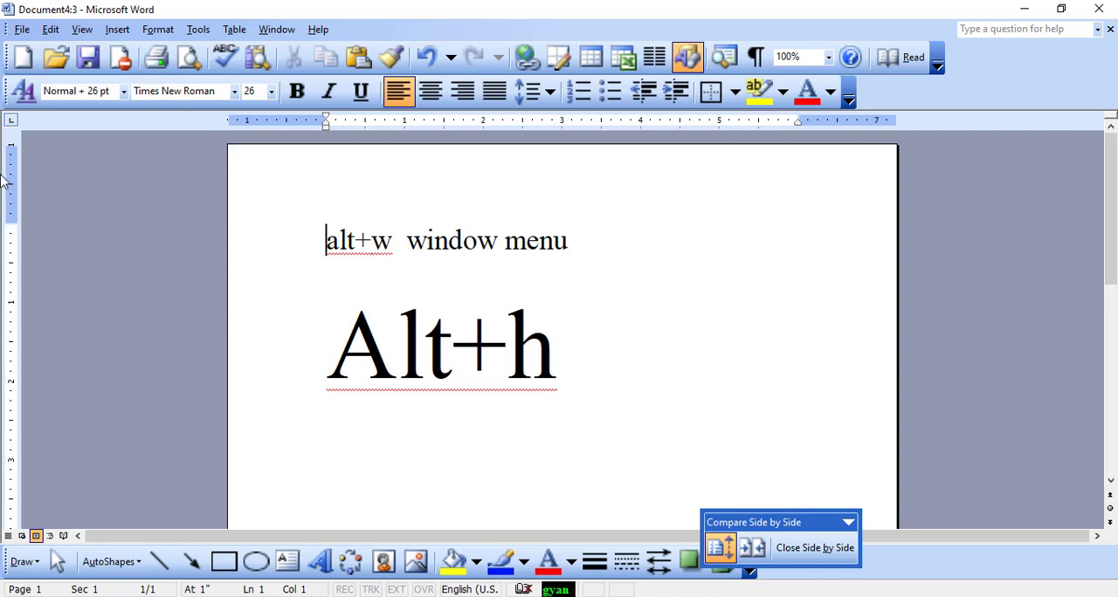